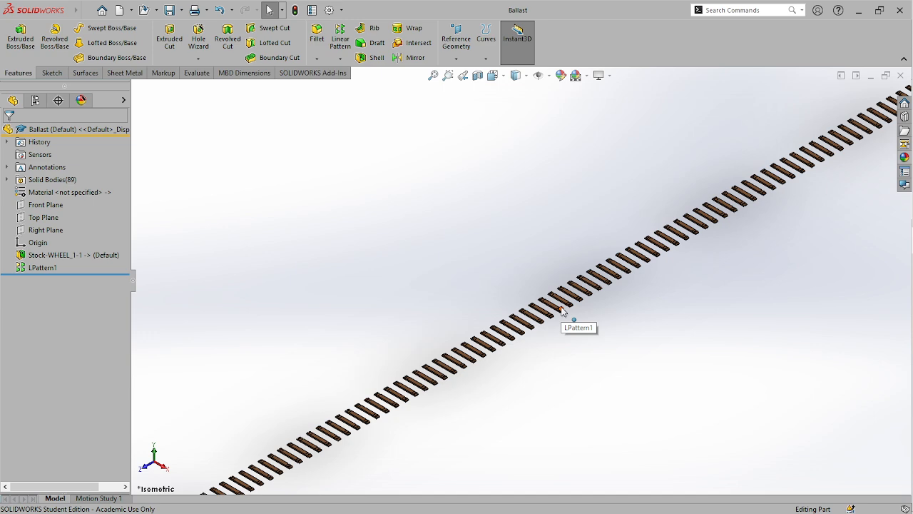
Step: Create a new assembly and place the Ballast part at its origin, keeping the component insertion command active
key("ctrl+n")
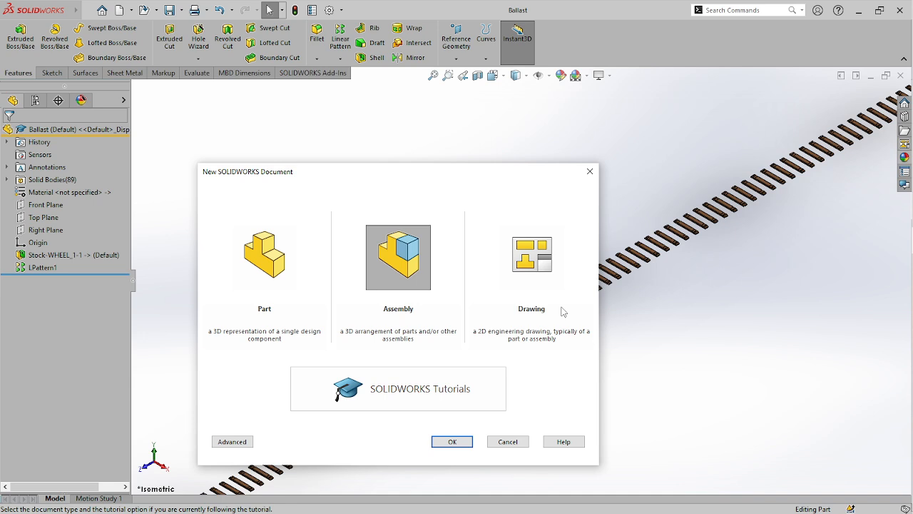
double_click(399, 256)
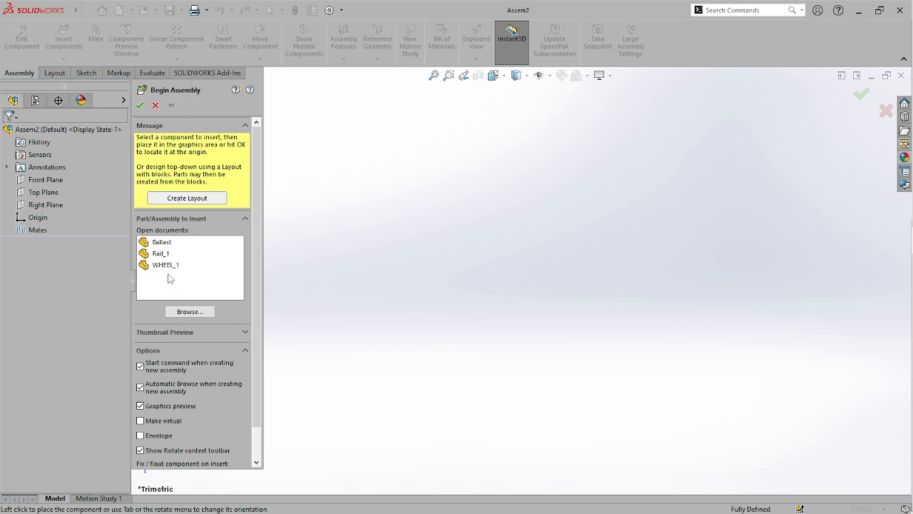
left_click(187, 312)
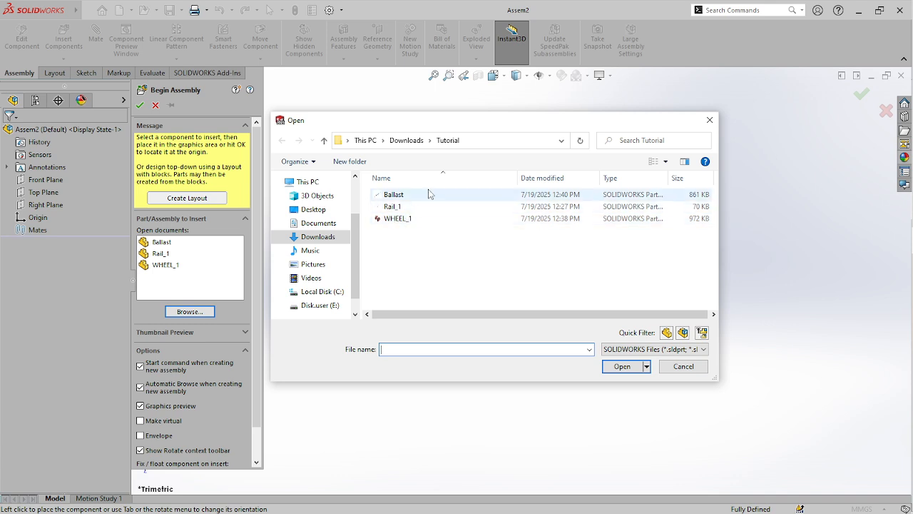
left_click(710, 120)
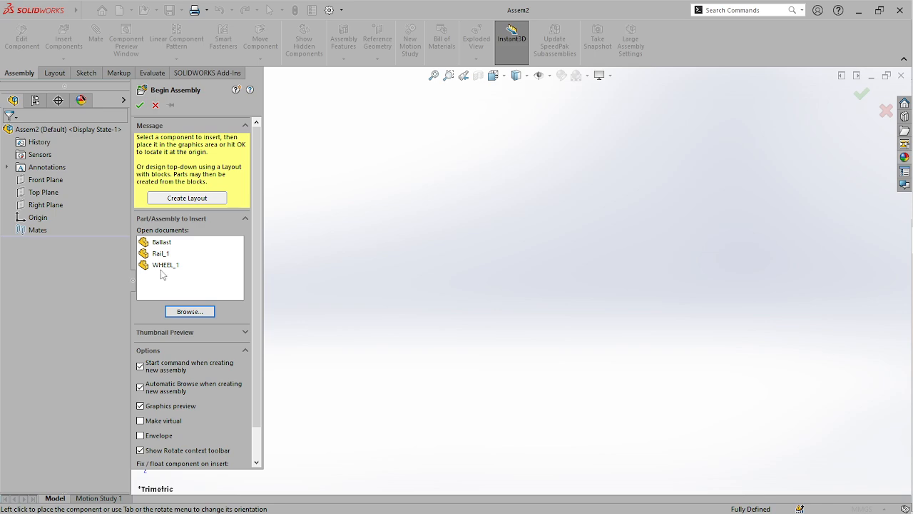
left_click(170, 106)
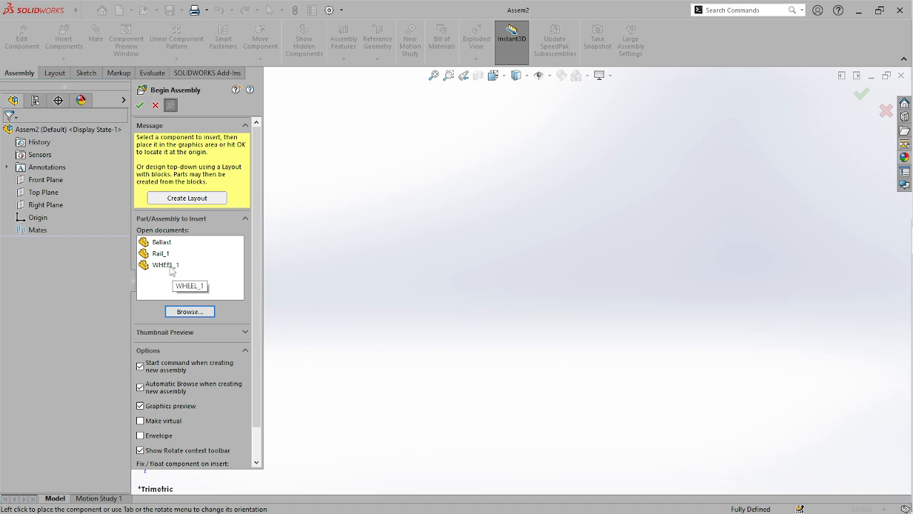
left_click(164, 244)
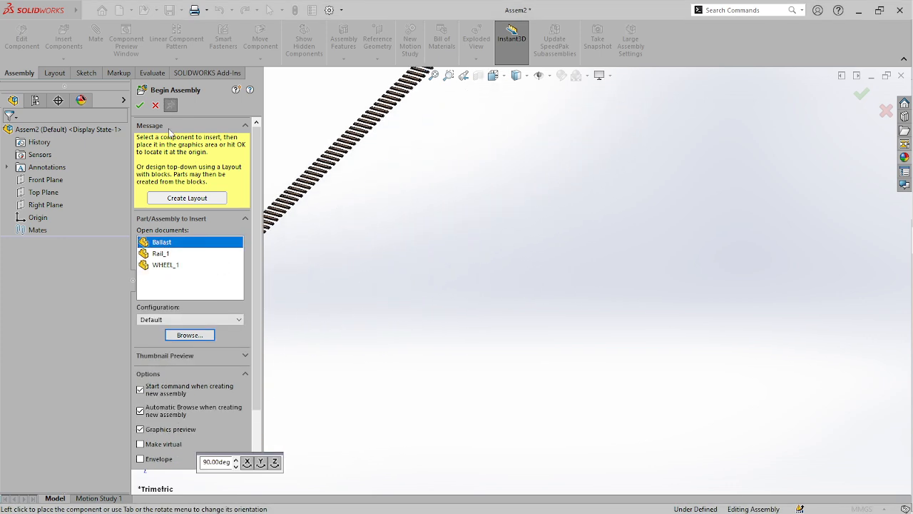
left_click(140, 105)
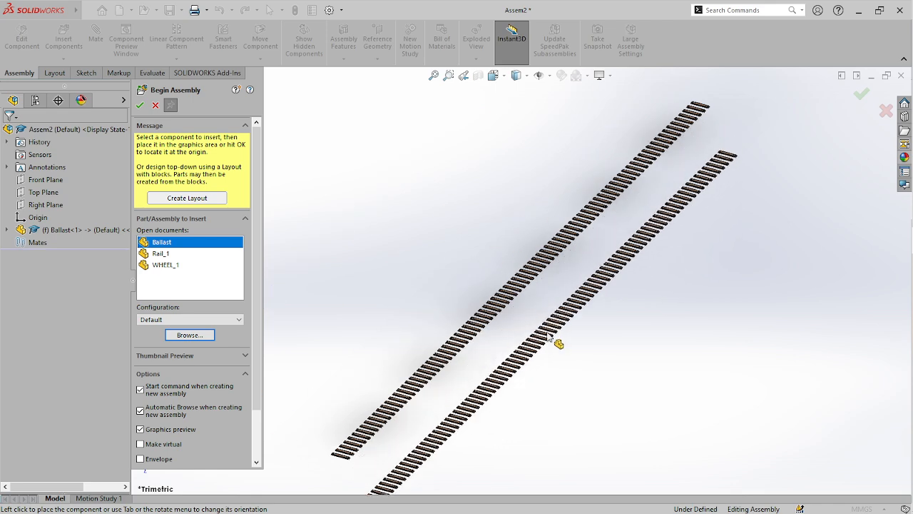
Step: Try to place the Rail_1 part at the assembly origin
left_click(161, 255)
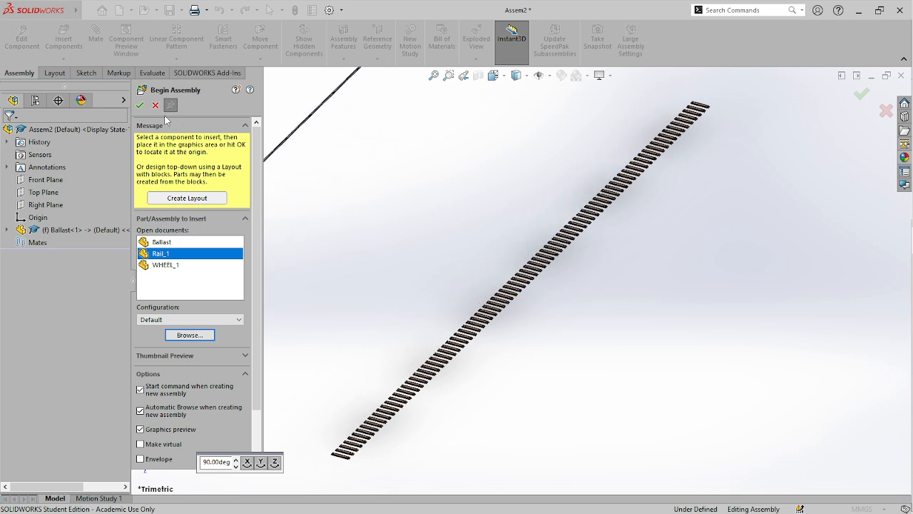
left_click(140, 106)
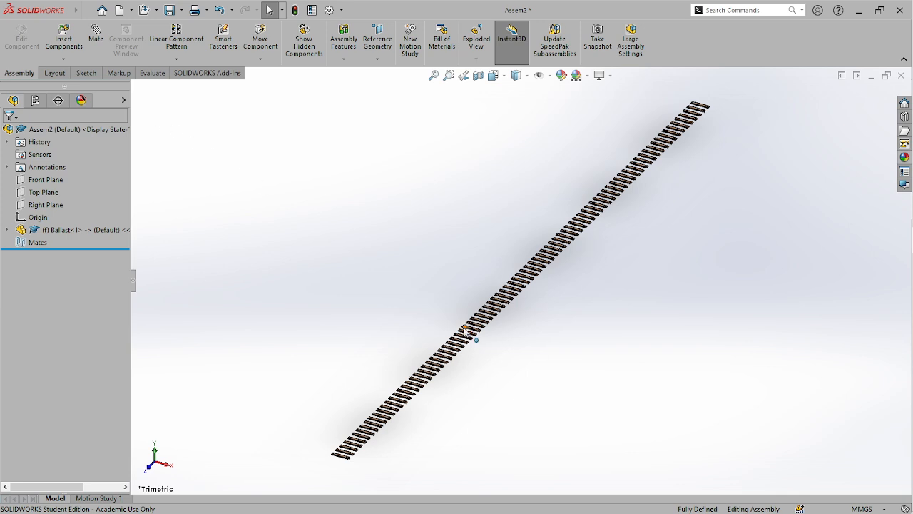
key("ctrl+7")
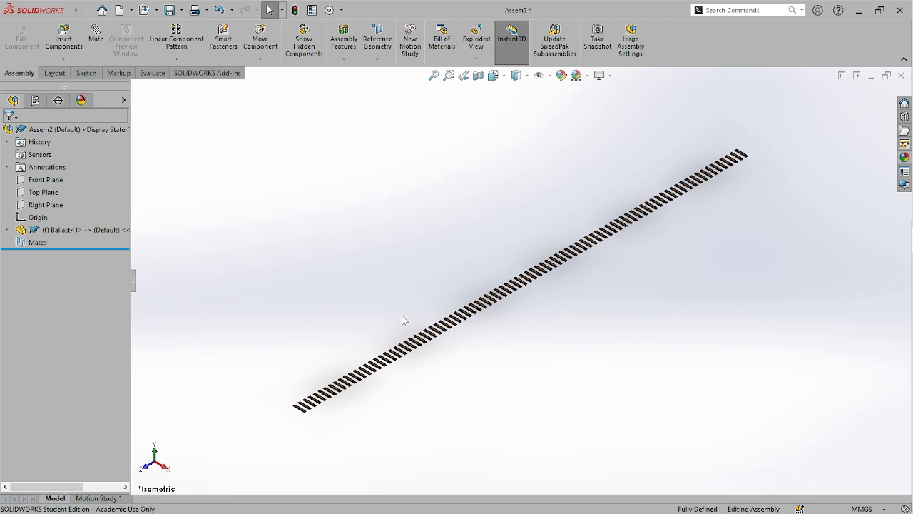
scroll(444, 341, "down", 5)
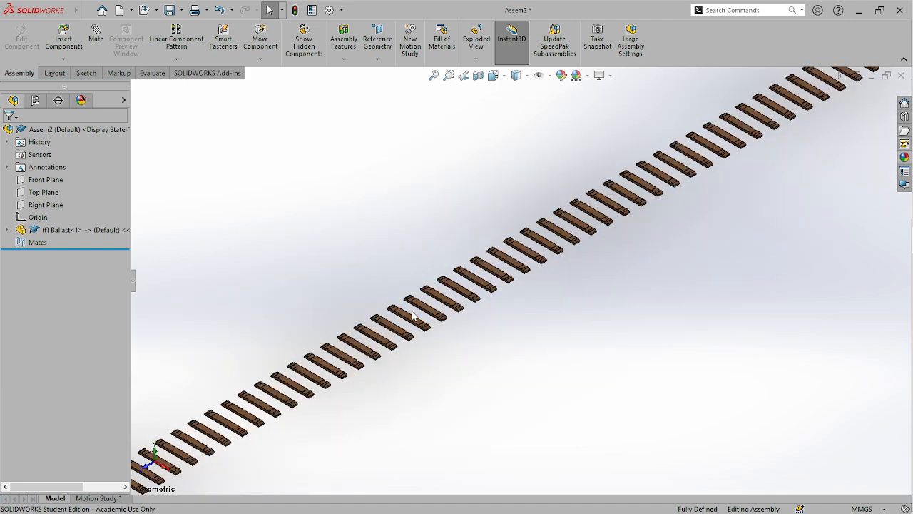
scroll(411, 310, "up", 10)
scroll(508, 306, "down", 2)
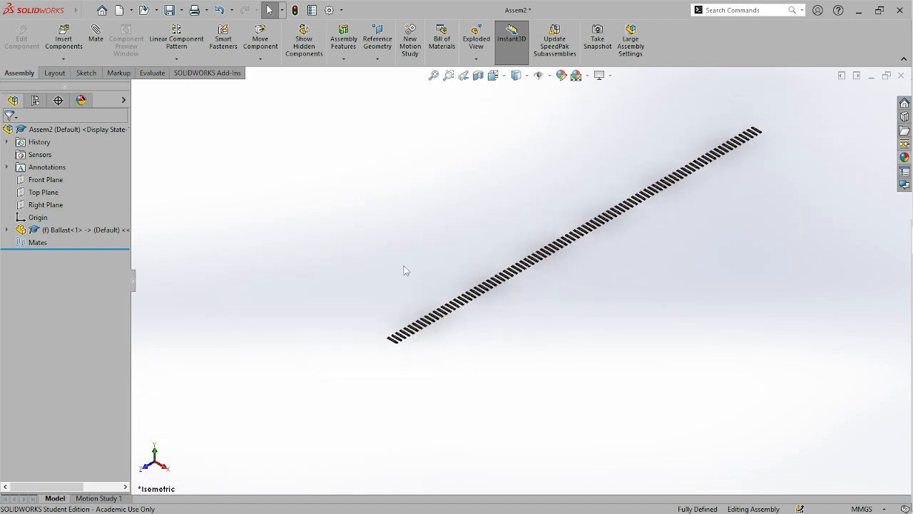
Step: Insert the Rail_1 part at the origin beside the ballast, and close the assembly without saving it
left_click(64, 37)
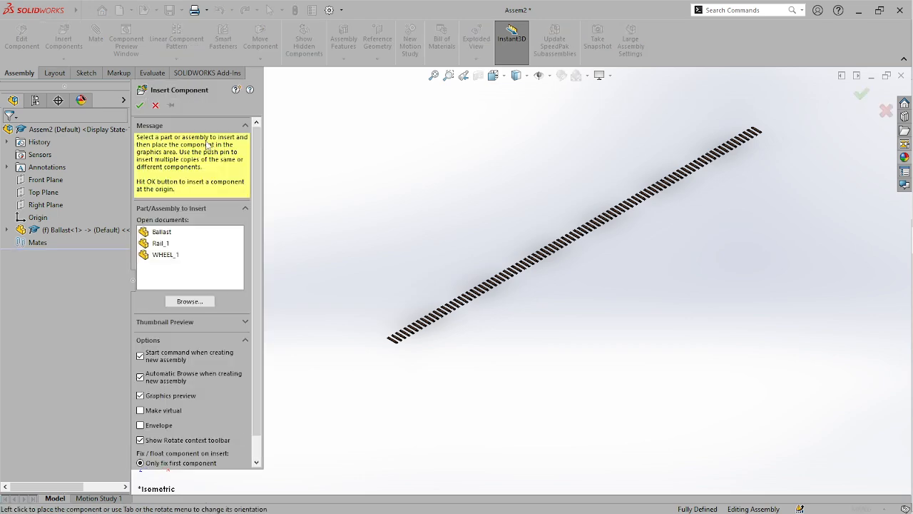
left_click(164, 244)
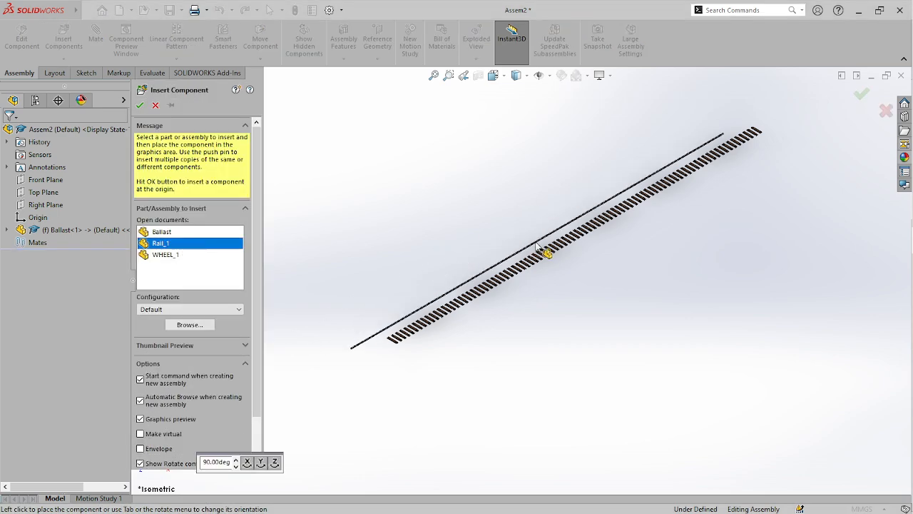
left_click(172, 108)
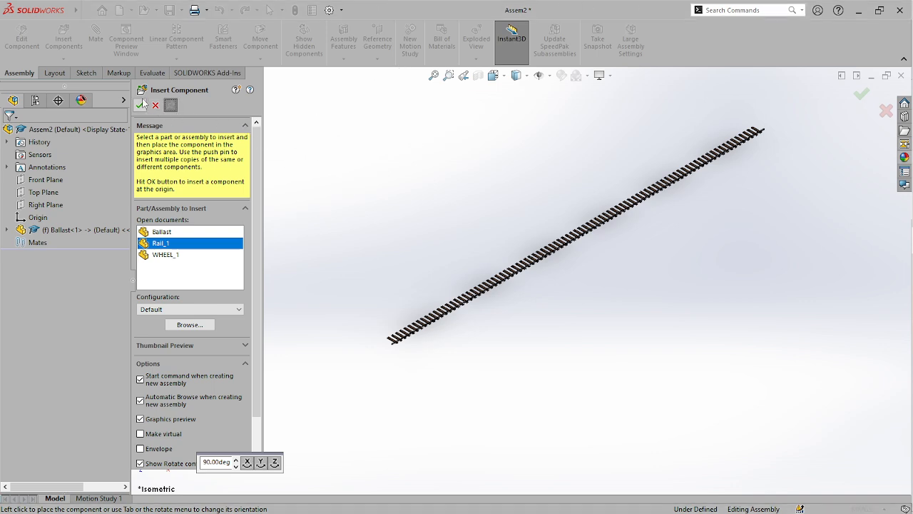
left_click(410, 205)
scroll(435, 371, "down", 10)
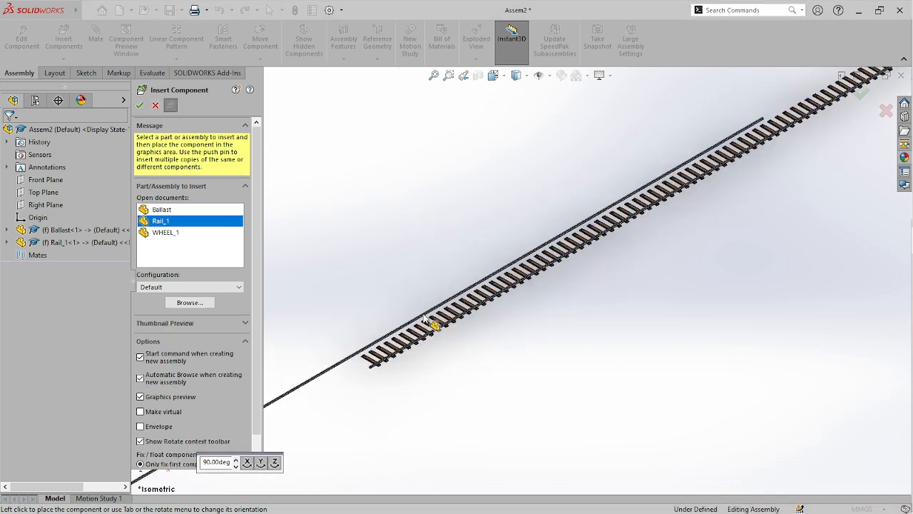
scroll(470, 327, "up", 10)
key("Escape")
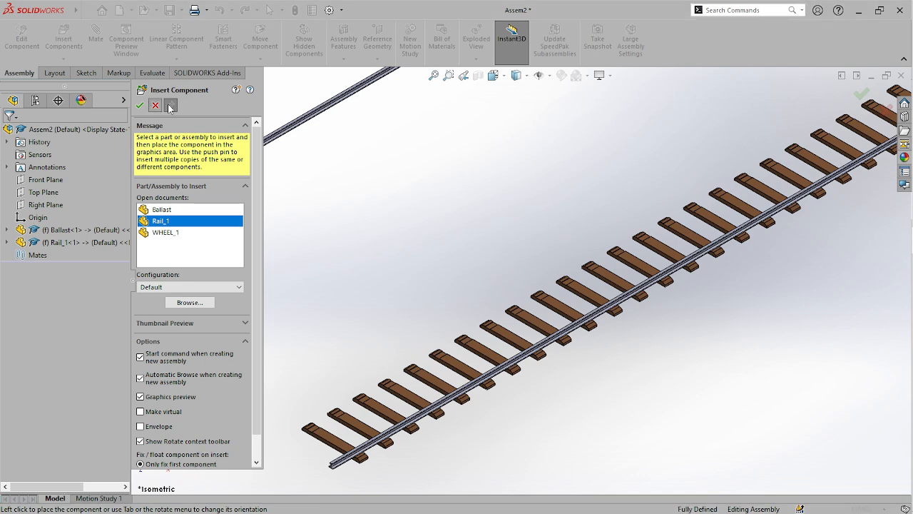
left_click(901, 75)
left_click(429, 279)
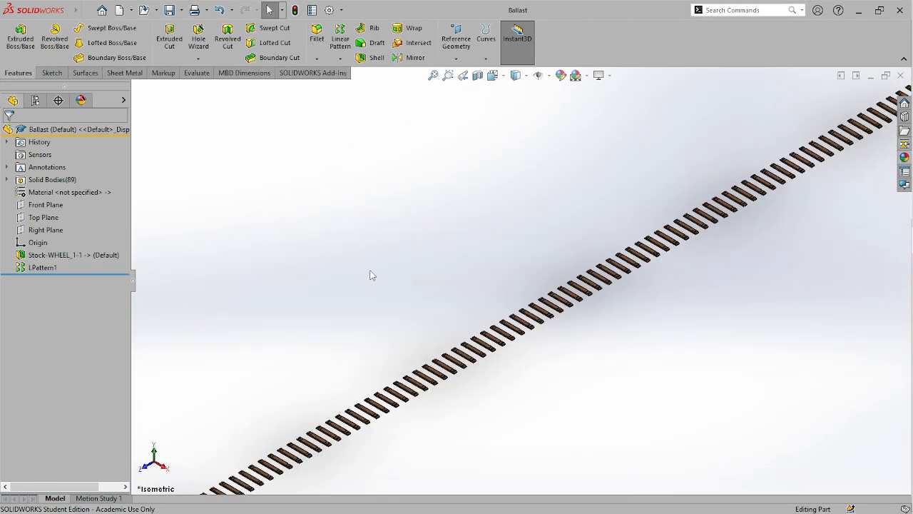
Step: Create a fresh assembly and fix the Ballast part at its origin with repeated insertion enabled
key("ctrl+n")
double_click(389, 251)
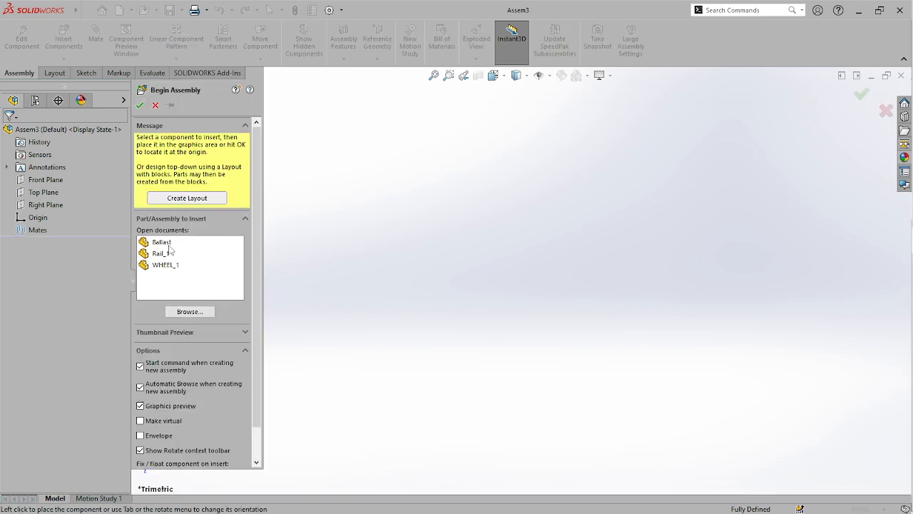
left_click(163, 243)
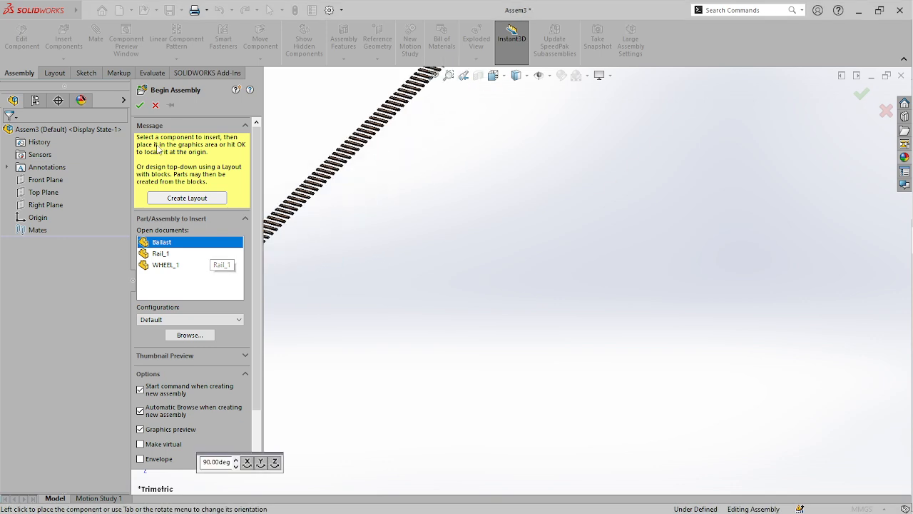
left_click(171, 106)
left_click(140, 105)
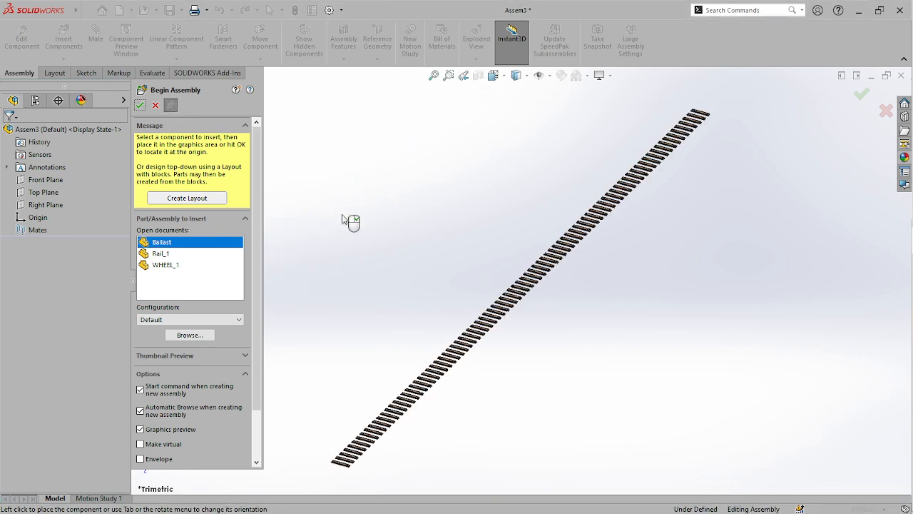
Step: Insert the Rail_1 part at the assembly origin so it sits on the ballast
left_click(160, 253)
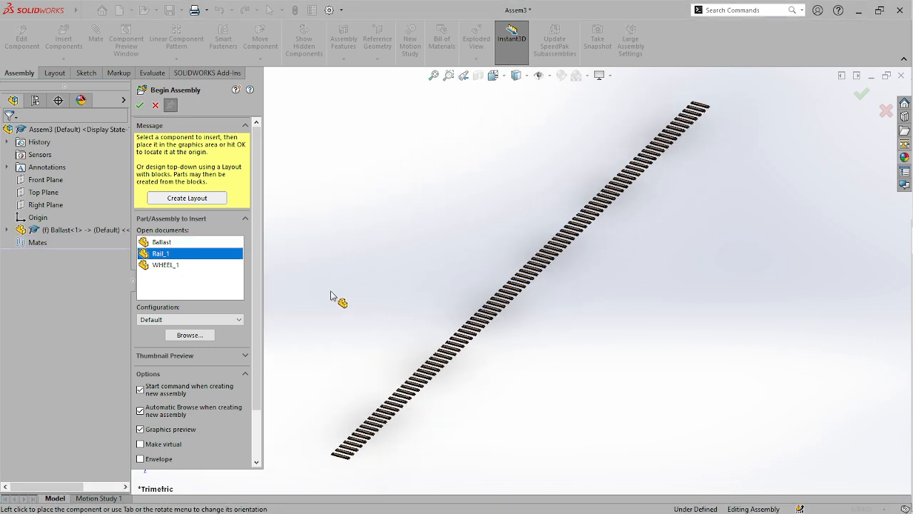
left_click(140, 105)
scroll(387, 428, "down", 4)
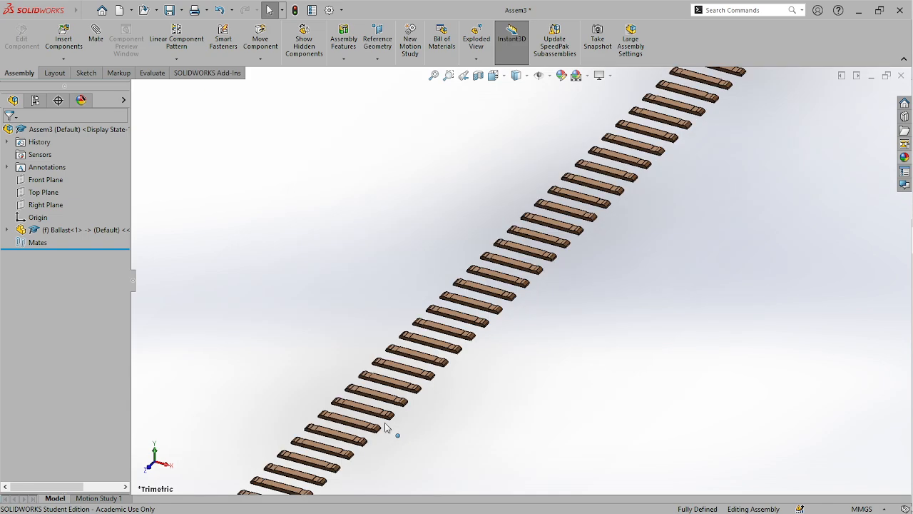
scroll(388, 428, "up", 1)
left_click(67, 42)
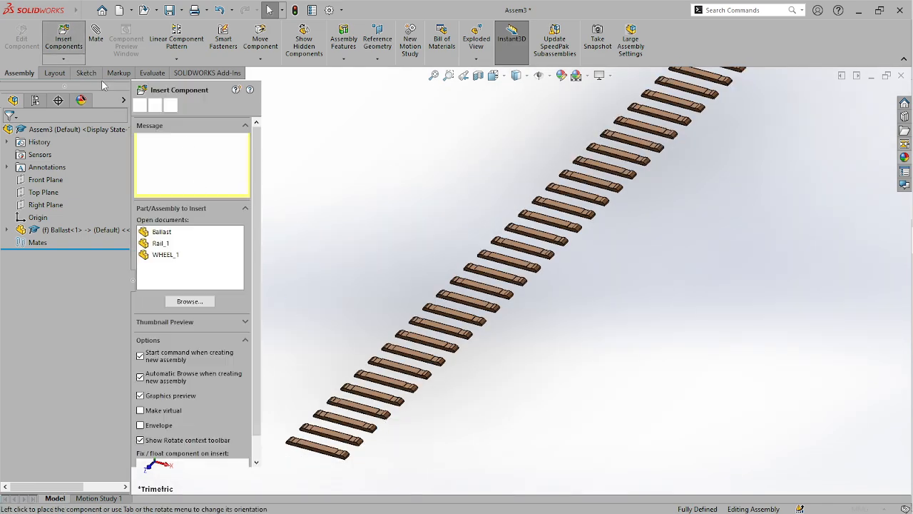
left_click(157, 244)
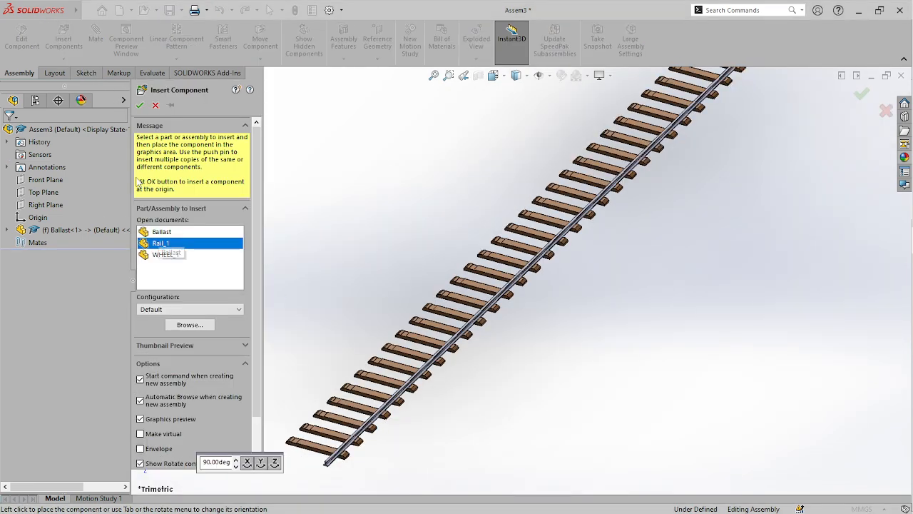
left_click(140, 105)
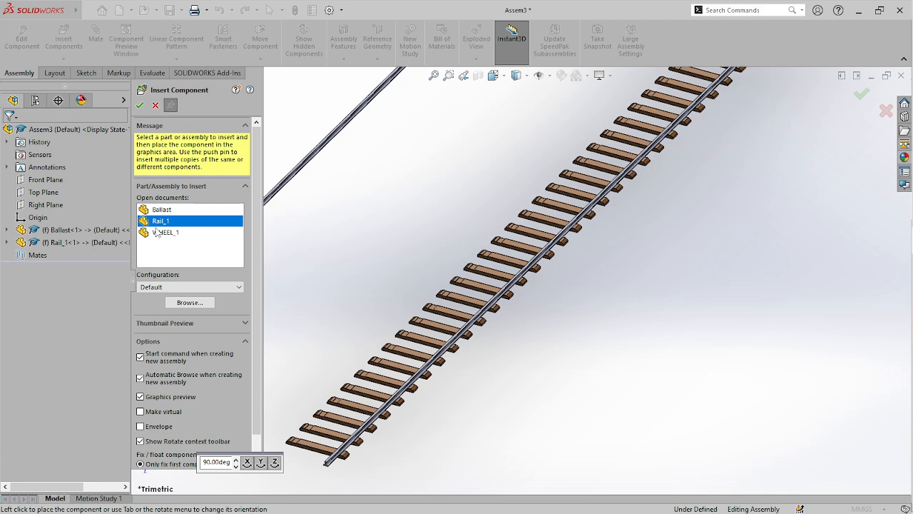
Step: Insert one WHEEL_1 wheelset in free space beside the track and end the component insertion
left_click(165, 232)
scroll(490, 271, "up", 5)
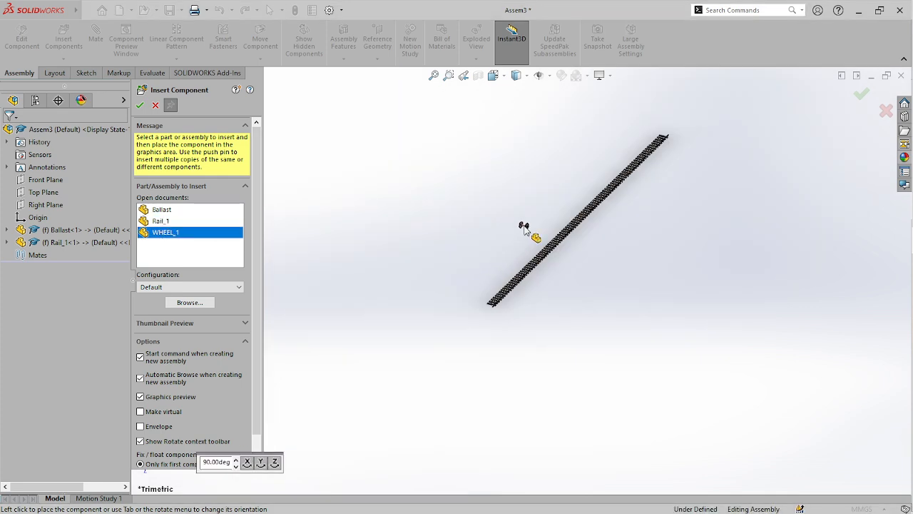
scroll(525, 230, "down", 5)
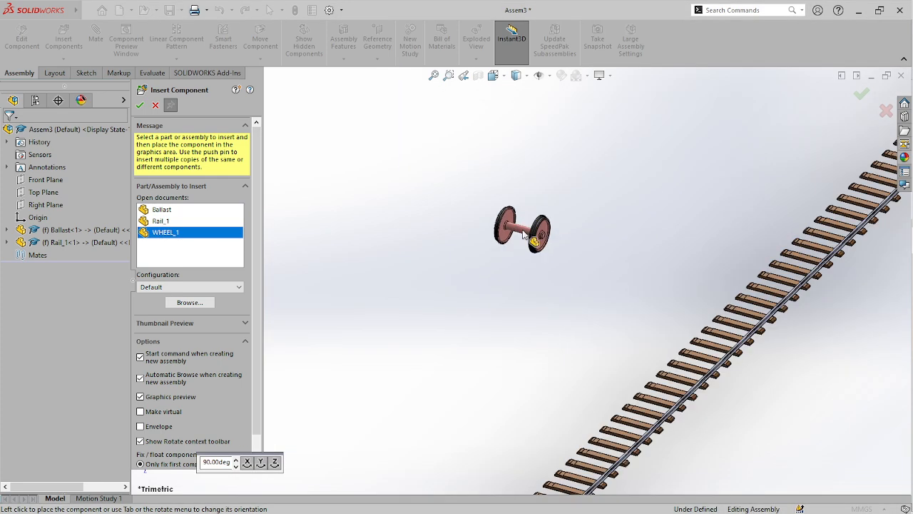
left_click(555, 220)
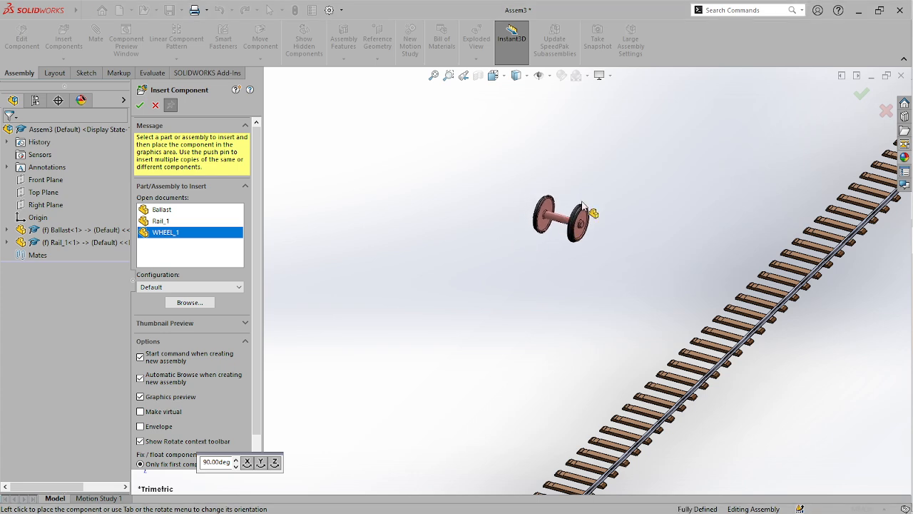
left_click(154, 108)
scroll(306, 246, "up", 7)
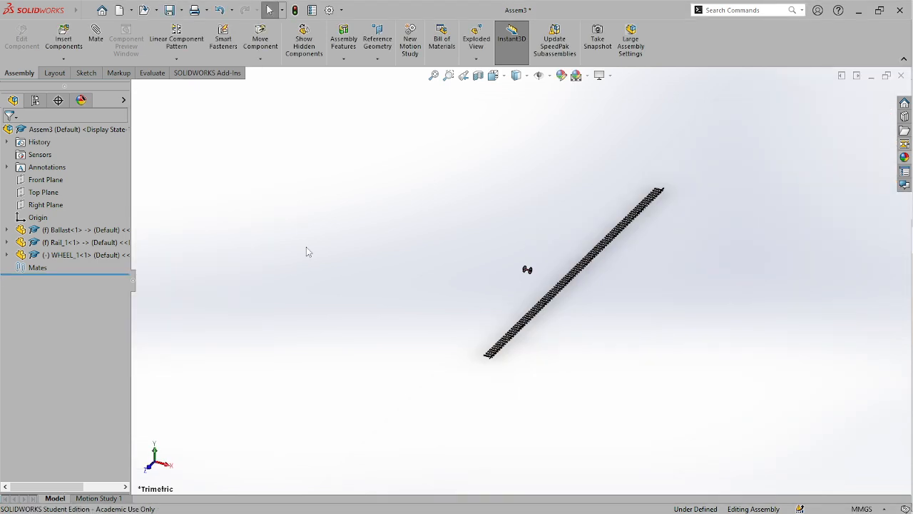
scroll(483, 364, "down", 10)
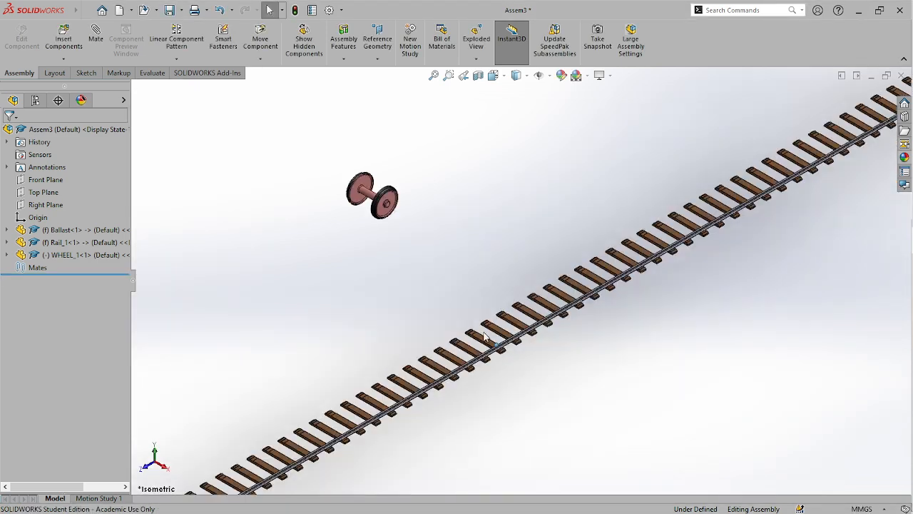
middle_click_drag(483, 364, 506, 328)
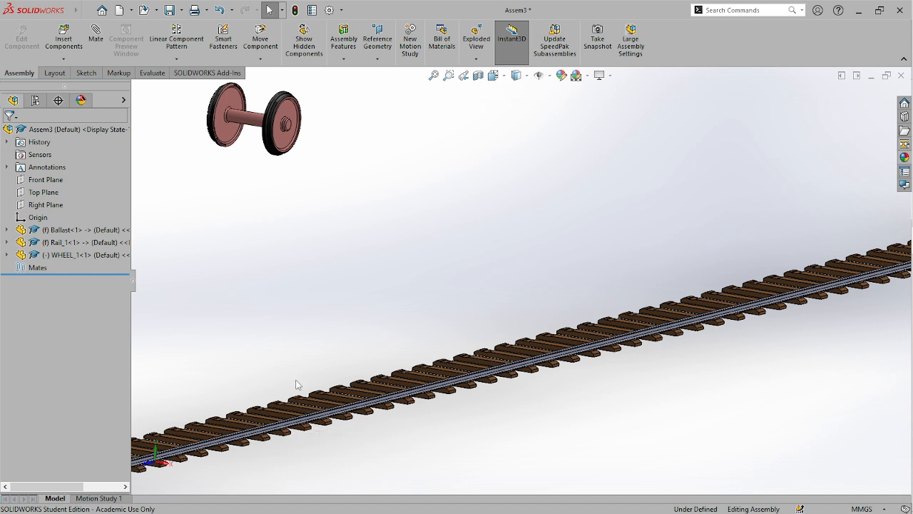
scroll(296, 386, "up", 3)
scroll(293, 376, "up", 3)
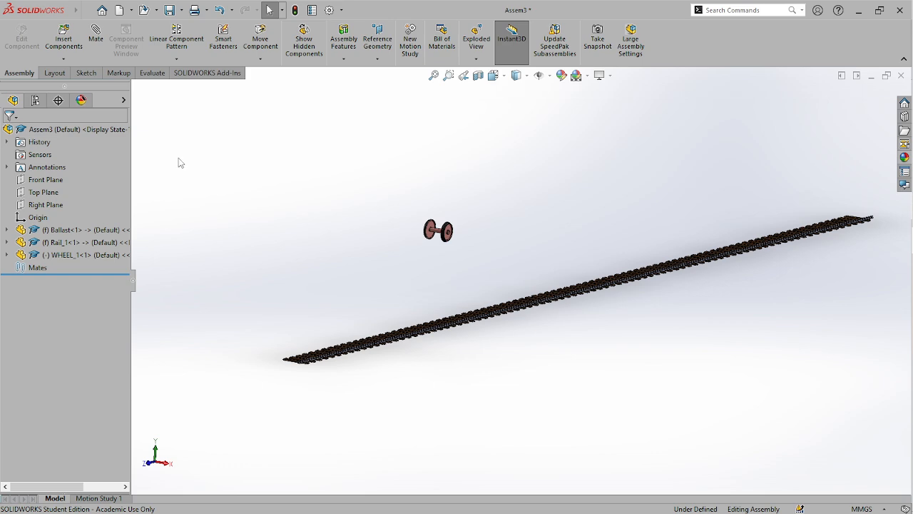
middle_click_drag(384, 351, 419, 361)
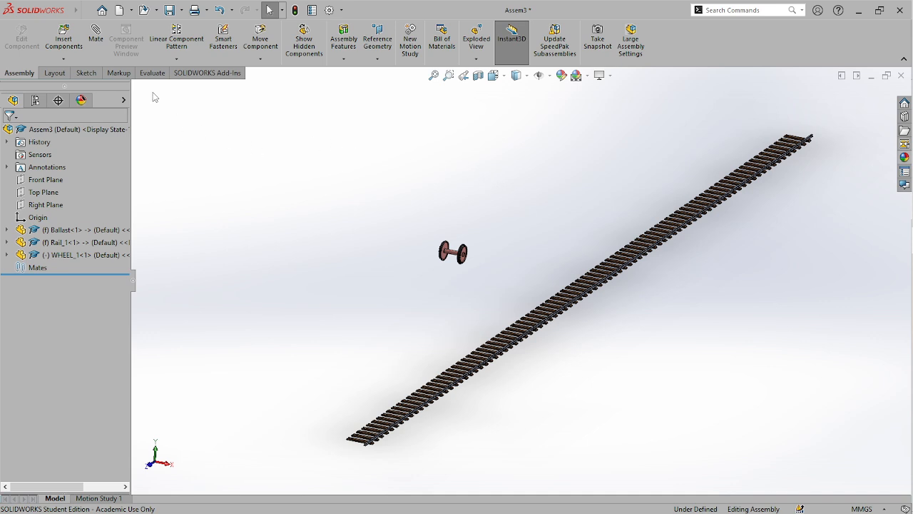
left_click(64, 37)
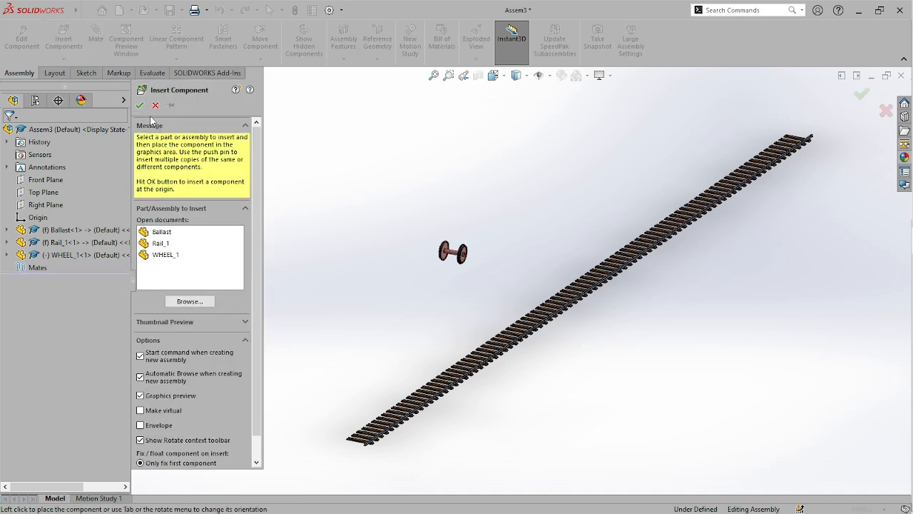
left_click(155, 105)
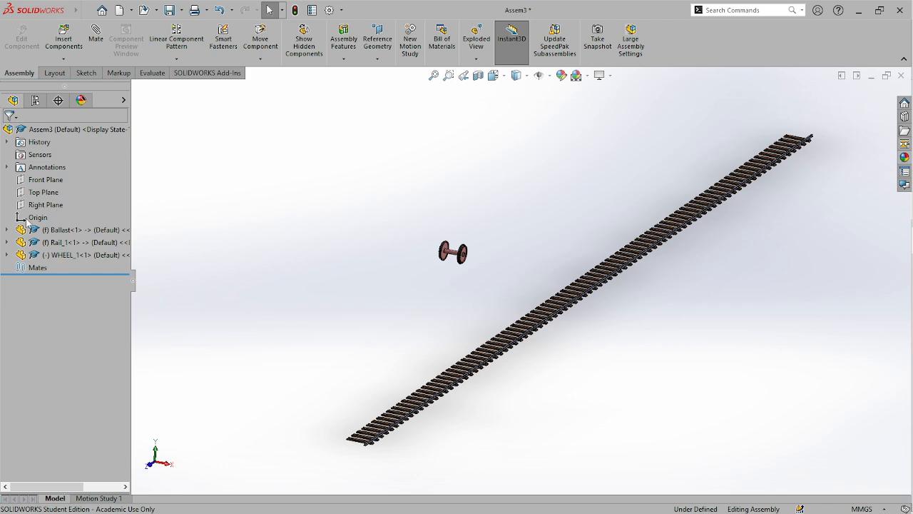
Step: Compare the locations of the assembly, Ballast and Rail_1 origins in the model
left_click(20, 220)
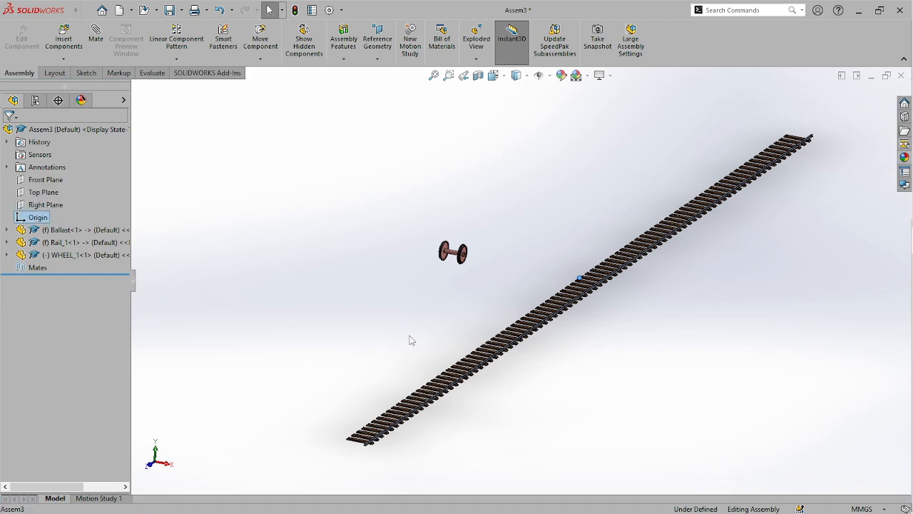
middle_click_drag(506, 318, 487, 335)
scroll(606, 297, "down", 3)
scroll(607, 298, "down", 4)
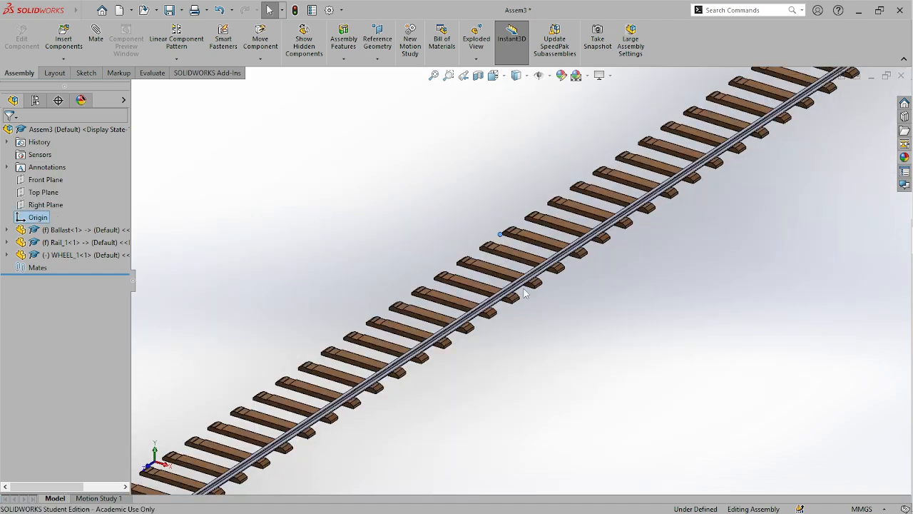
middle_click_drag(507, 282, 496, 254)
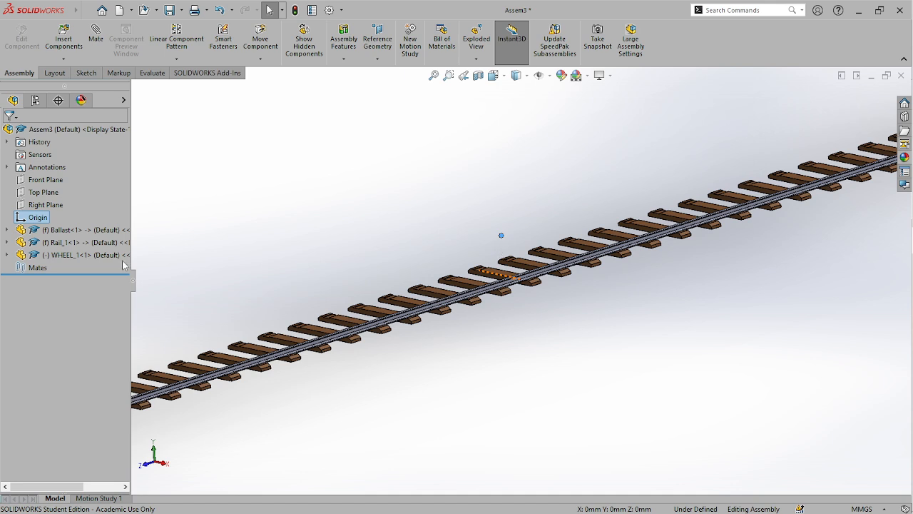
left_click(7, 230)
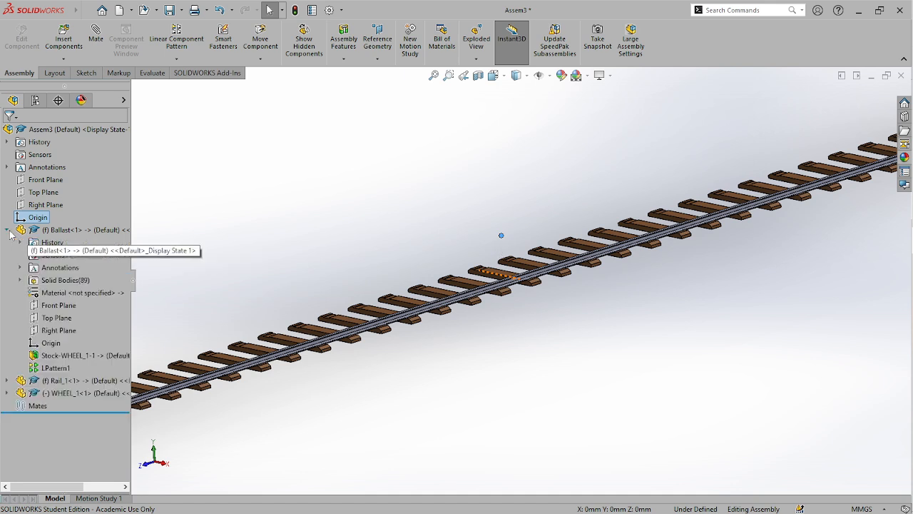
left_click(34, 343)
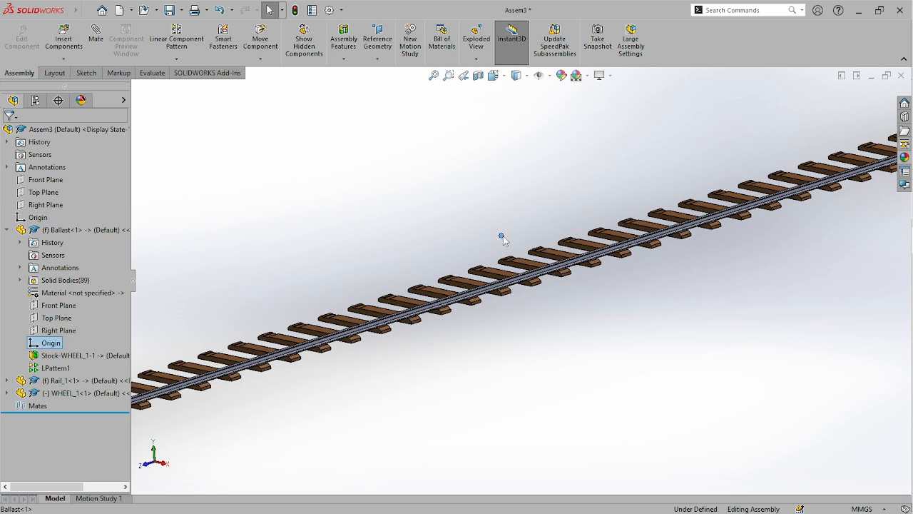
left_click(7, 381)
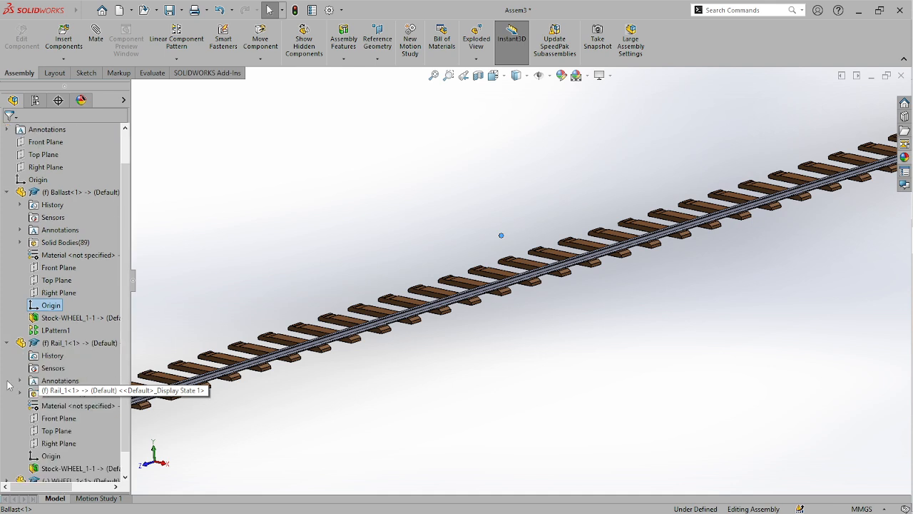
left_click(41, 457)
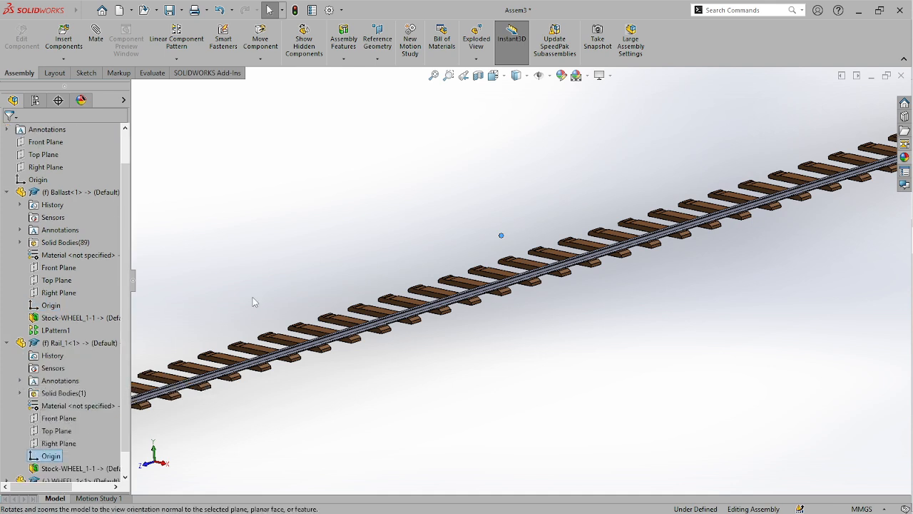
left_click(7, 342)
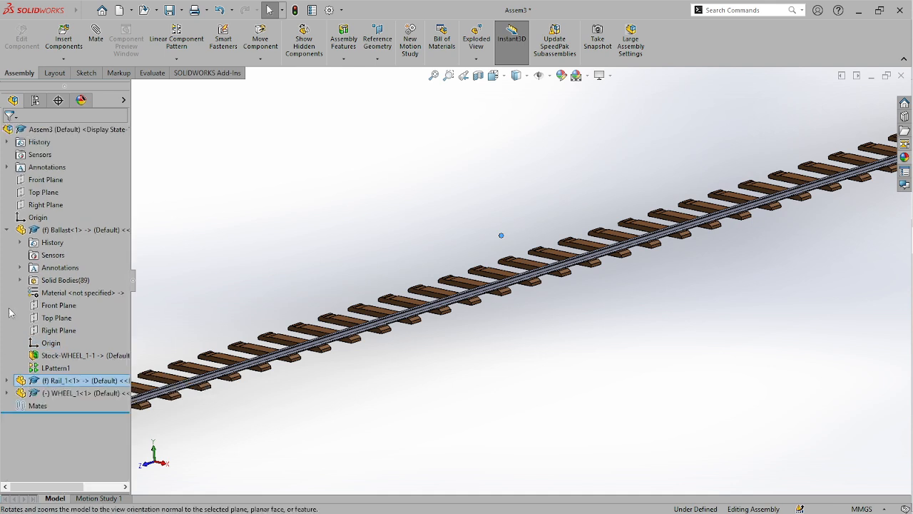
left_click(8, 230)
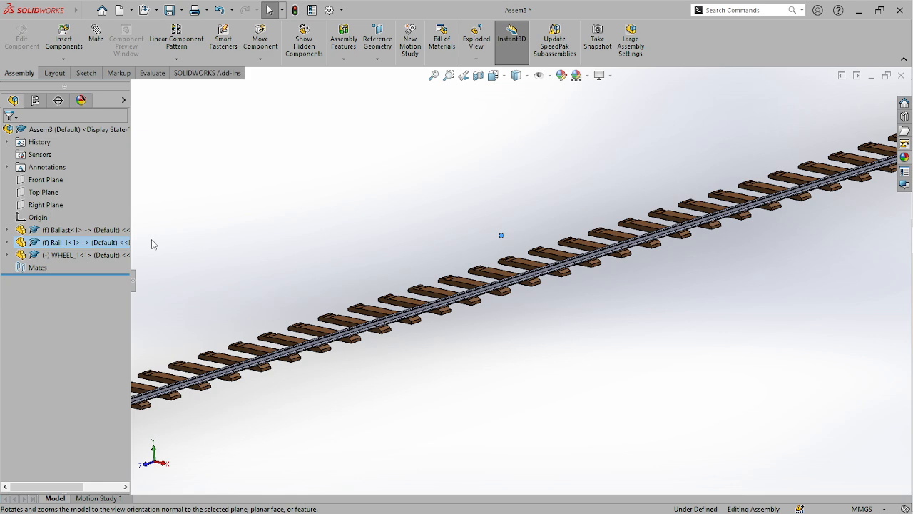
Step: Examine how the end profile of the fixed rail sits on the first sleeper of the ballast
scroll(497, 345, "up", 5)
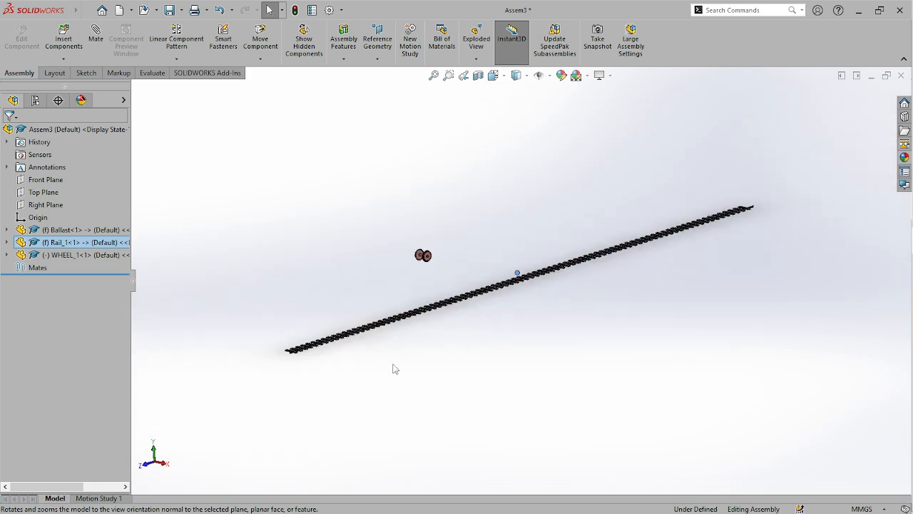
middle_click_drag(393, 369, 420, 376)
scroll(404, 378, "down", 5)
scroll(393, 330, "down", 5)
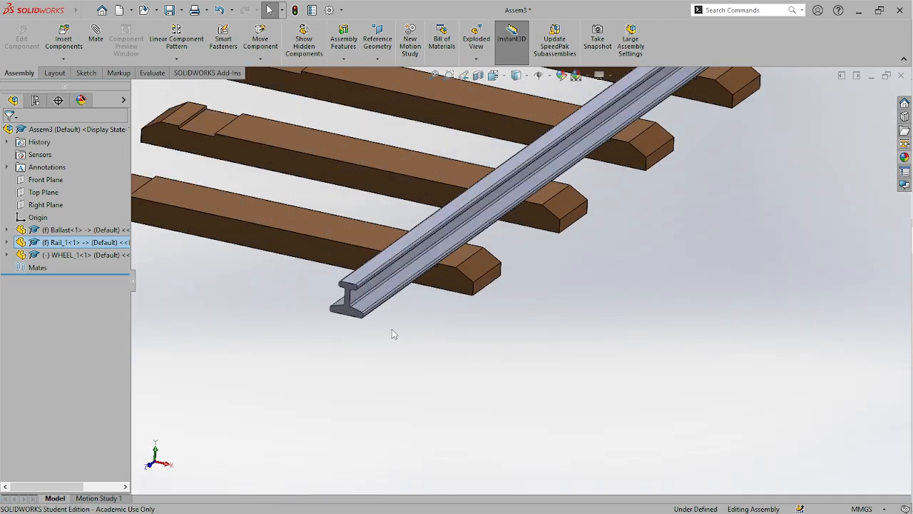
middle_click_drag(436, 285, 436, 266)
scroll(436, 267, "down", 10)
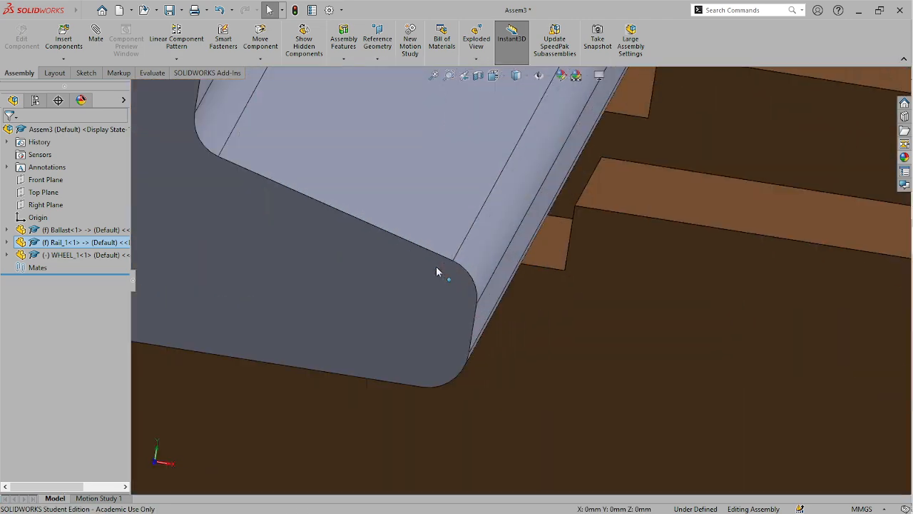
mouse_move(535, 252)
middle_mouse_down()
mouse_move(538, 245)
mouse_move(546, 260)
middle_mouse_up()
scroll(449, 291, "up", 6)
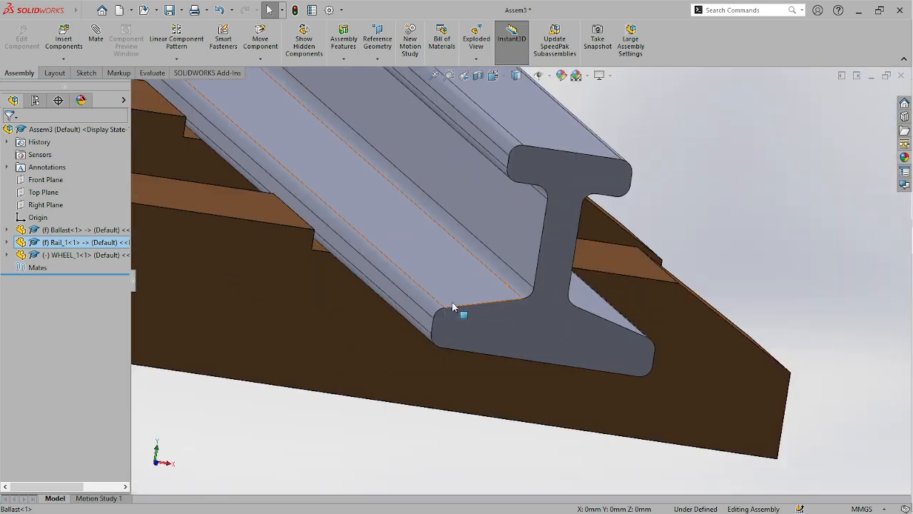
scroll(434, 293, "up", 15)
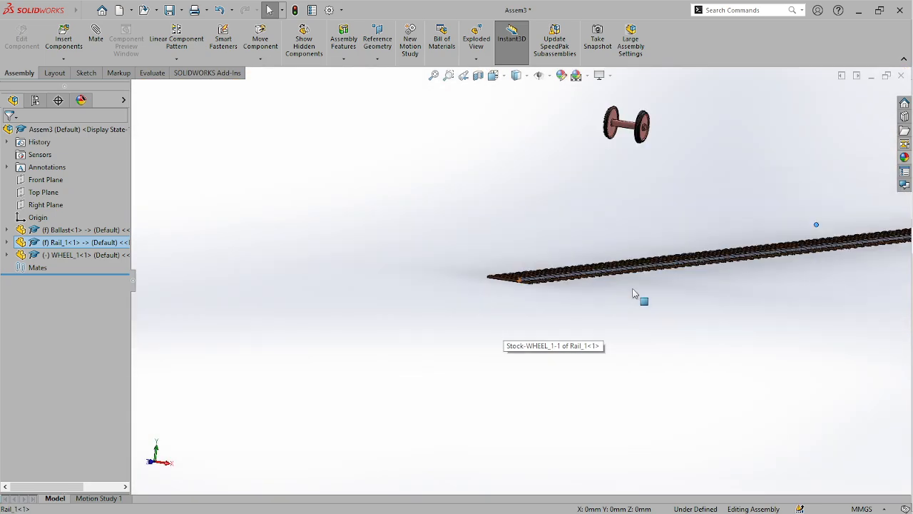
Step: Move the floating WHEEL_1 wheelset by its axle to another free spot beside the track
scroll(740, 256, "up", 1)
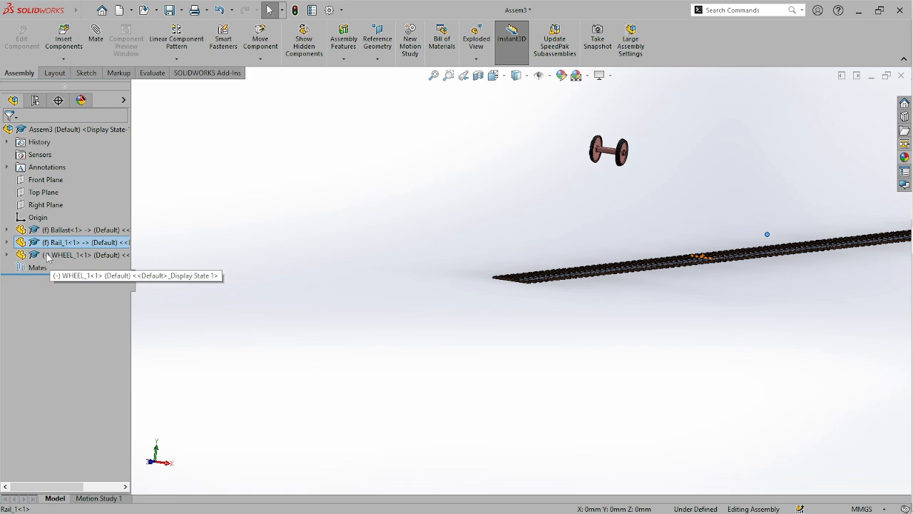
scroll(563, 168, "down", 8)
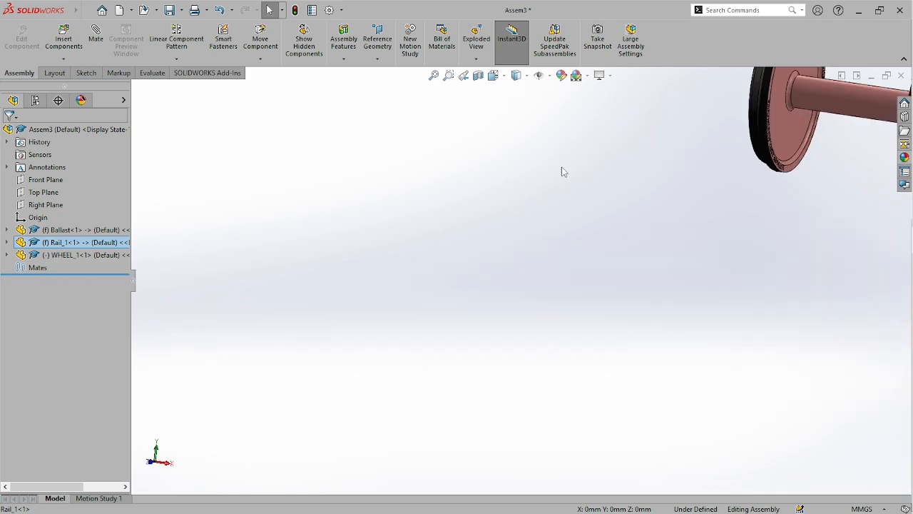
scroll(731, 136, "up", 4)
left_click(679, 202)
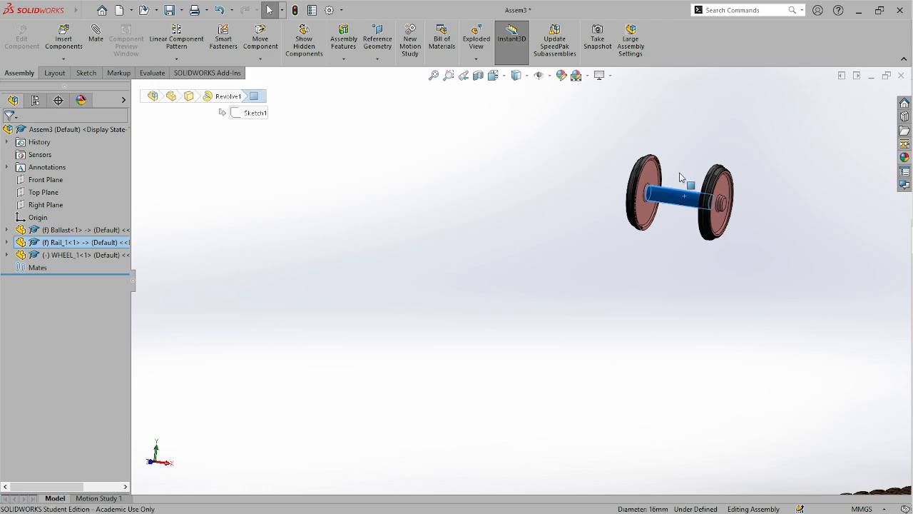
left_click_drag(648, 193, 518, 316)
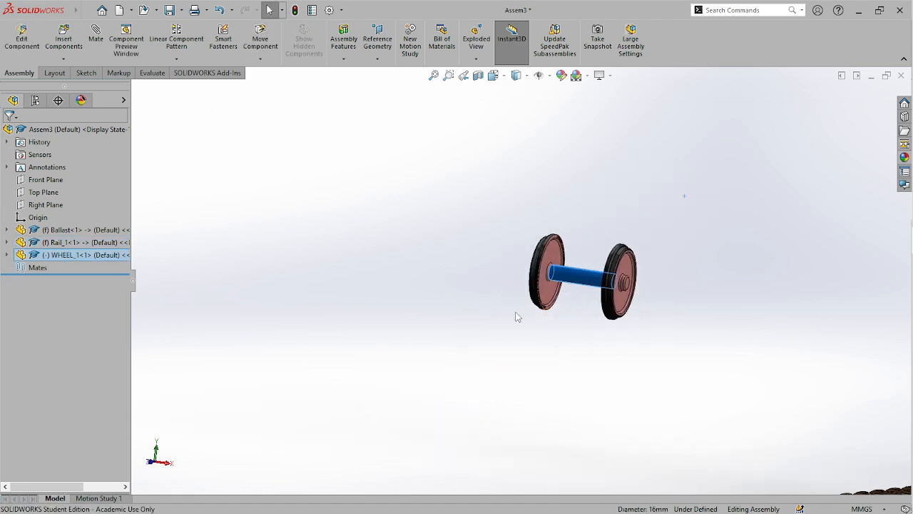
Step: Create a floating copy of the Rail_1 component beside the free ends of the sleepers, and clear the selection
key("ctrl+7")
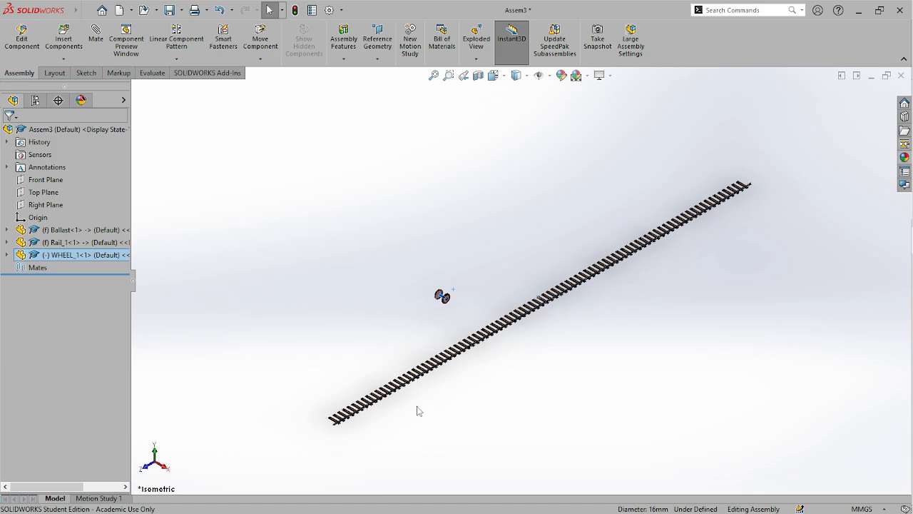
scroll(363, 421, "down", 5)
scroll(380, 365, "down", 2)
scroll(435, 341, "up", 5)
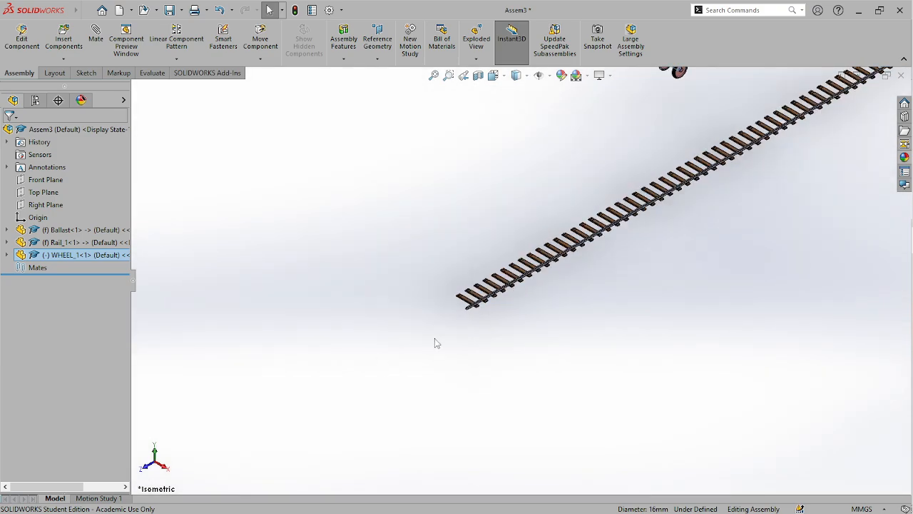
scroll(492, 274, "down", 5)
left_click(450, 324)
scroll(387, 289, "down", 5)
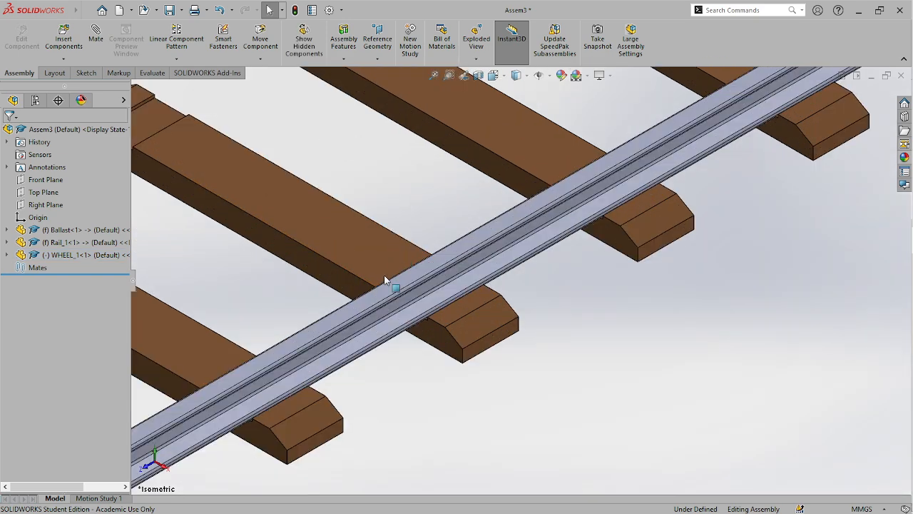
scroll(384, 296, "up", 5)
scroll(523, 274, "down", 4)
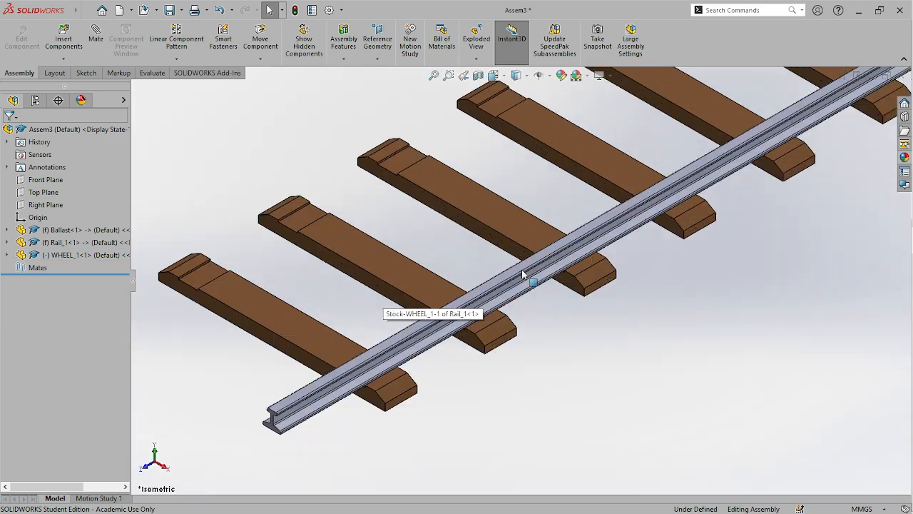
left_click_drag(500, 284, 457, 255)
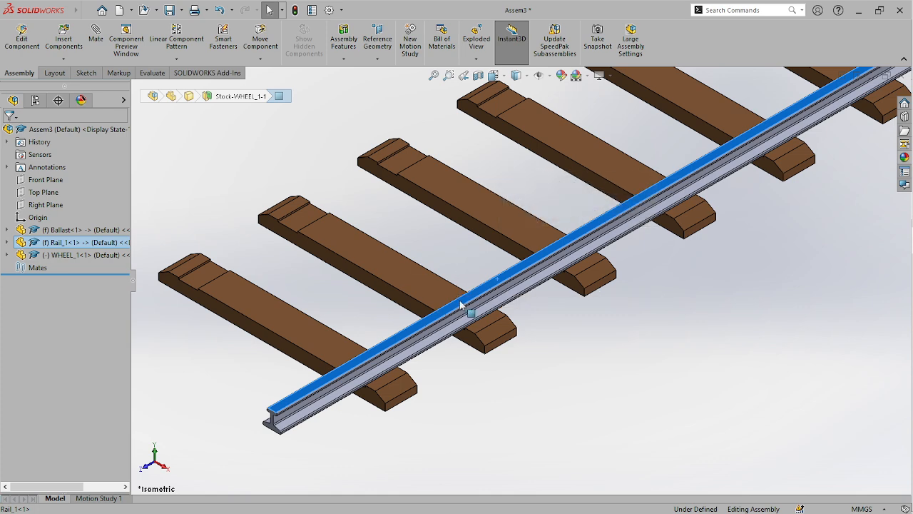
left_click_drag(473, 303, 265, 138, "ctrl")
key("Escape")
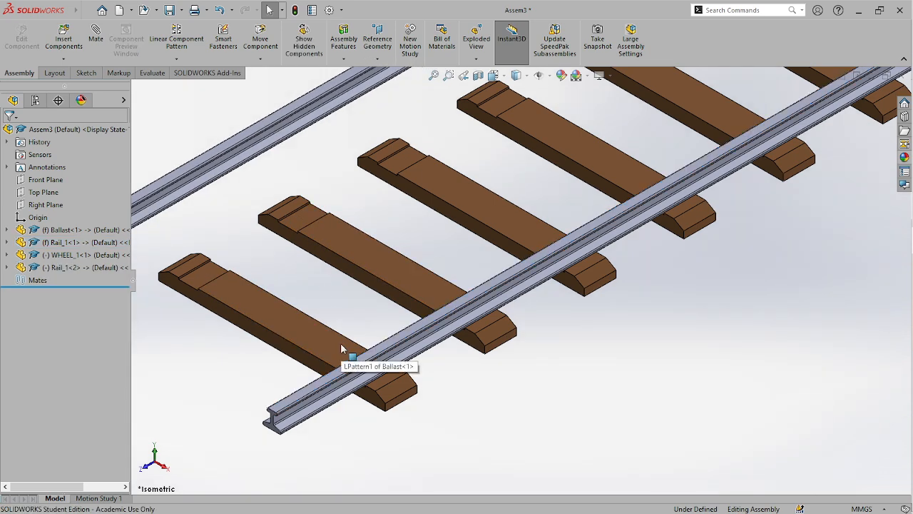
Step: Examine the empty rail-seat notches at the free ends of the sleepers beside the copied rail
scroll(358, 325, "up", 4)
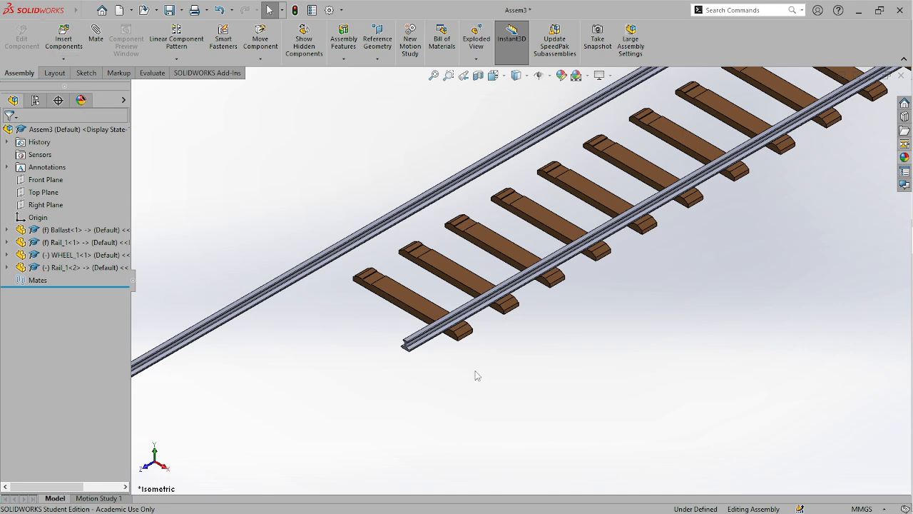
scroll(444, 339, "up", 3)
scroll(446, 278, "down", 7)
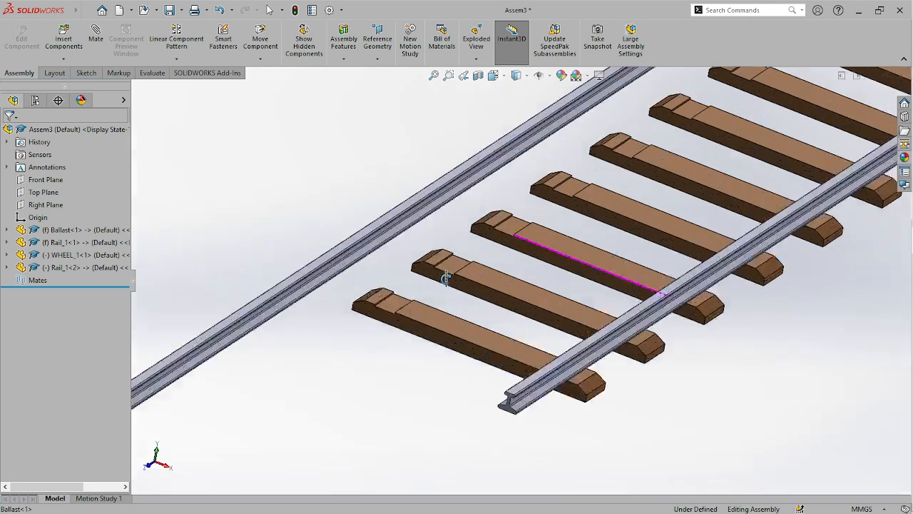
scroll(365, 429, "up", 5)
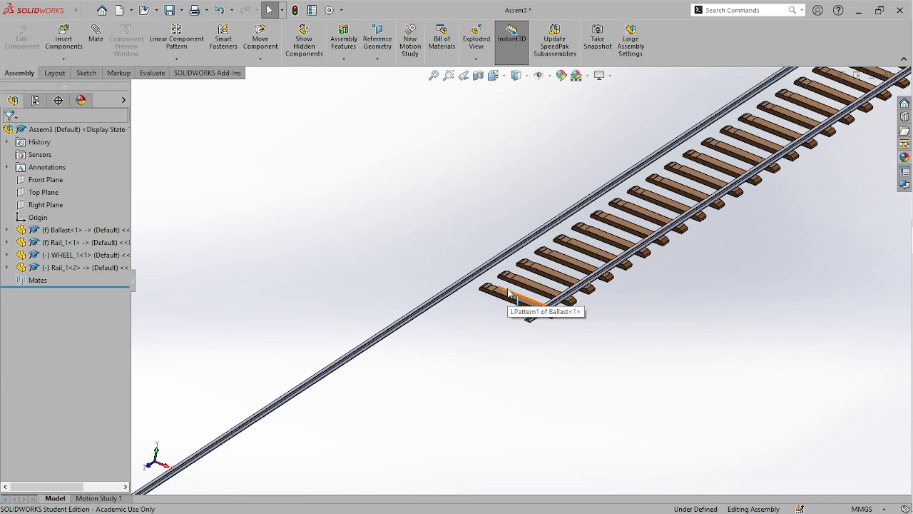
scroll(492, 306, "down", 5)
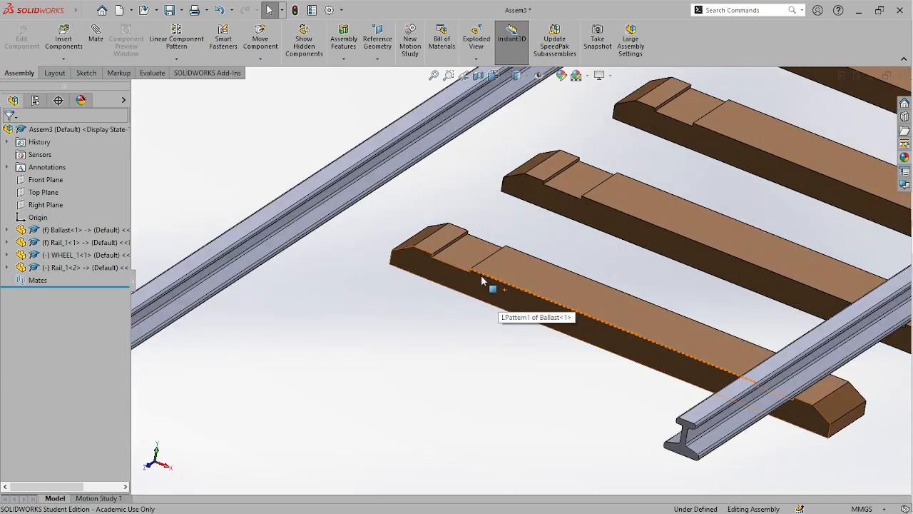
scroll(475, 254, "up", 8)
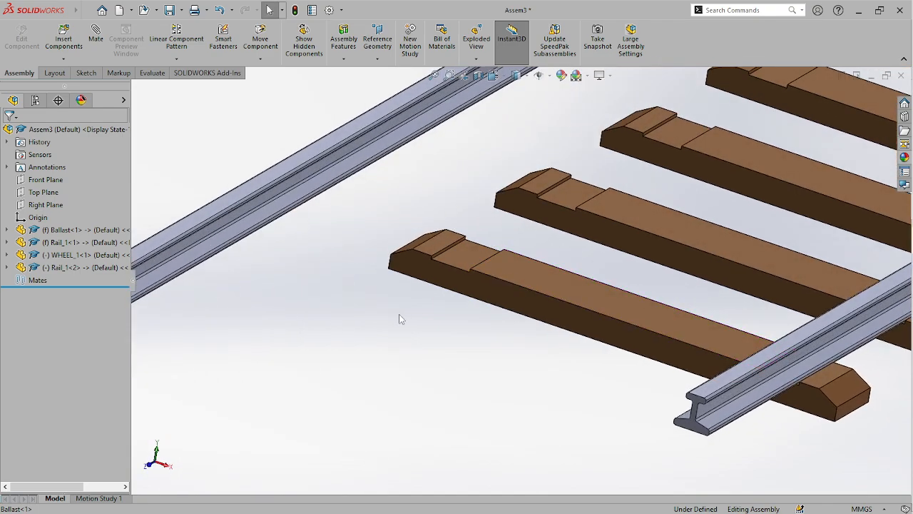
Step: Mate a face of the copied rail coincident with the rail-seat face of a sleeper near the track's end
middle_click_drag(417, 348, 544, 422)
left_click(469, 200)
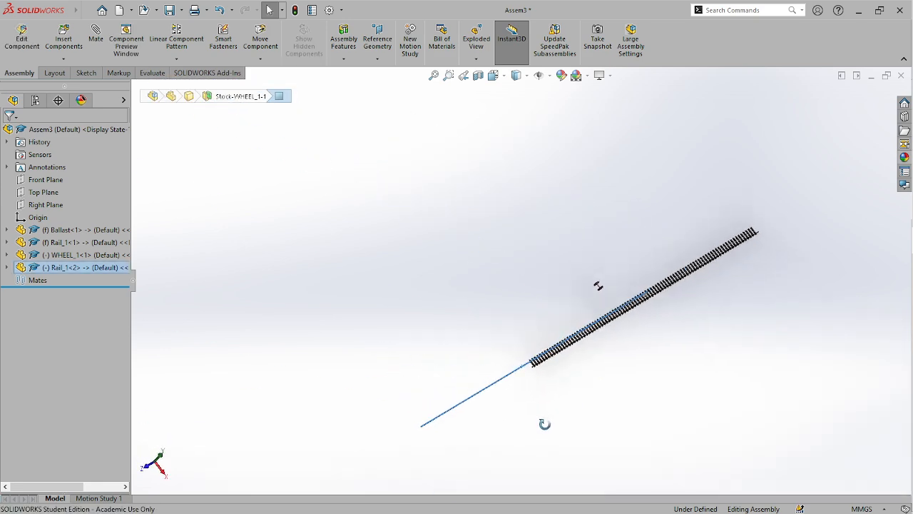
scroll(528, 350, "down", 4)
scroll(546, 405, "down", 4)
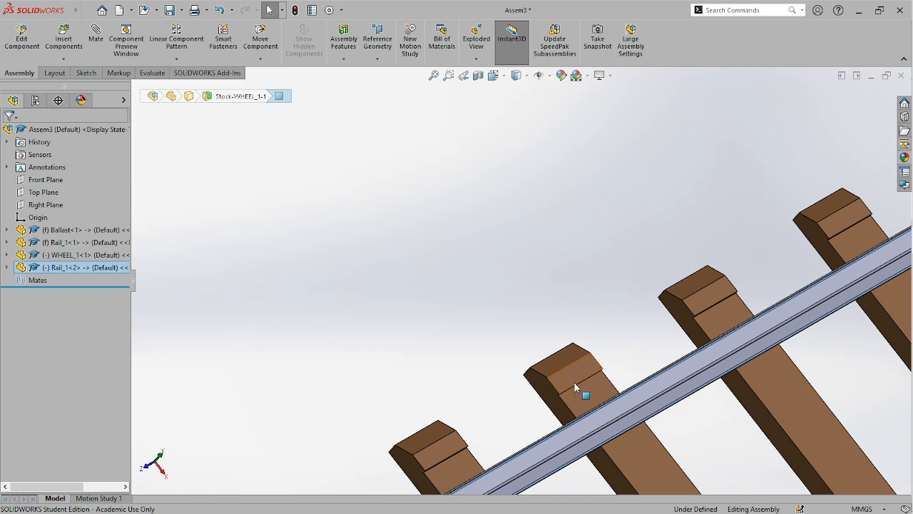
left_click(582, 396, "ctrl")
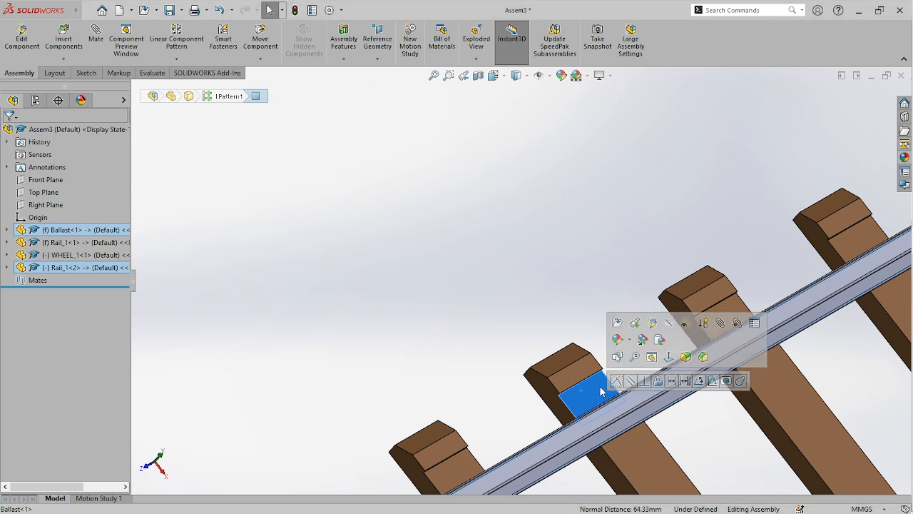
left_click(616, 382)
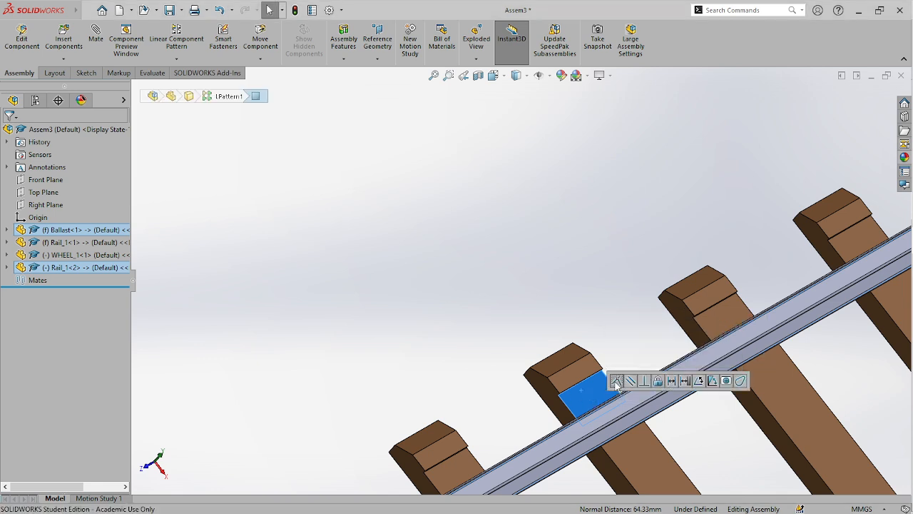
left_click(473, 365)
Step: Check the copied rail's position on the sleepers, and undo its coincident mate
scroll(473, 365, "up", 10)
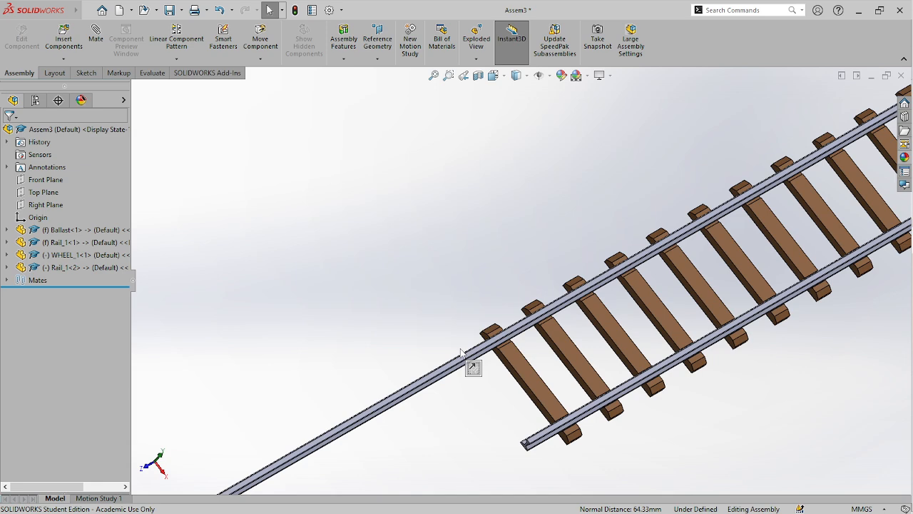
scroll(442, 307, "up", 3)
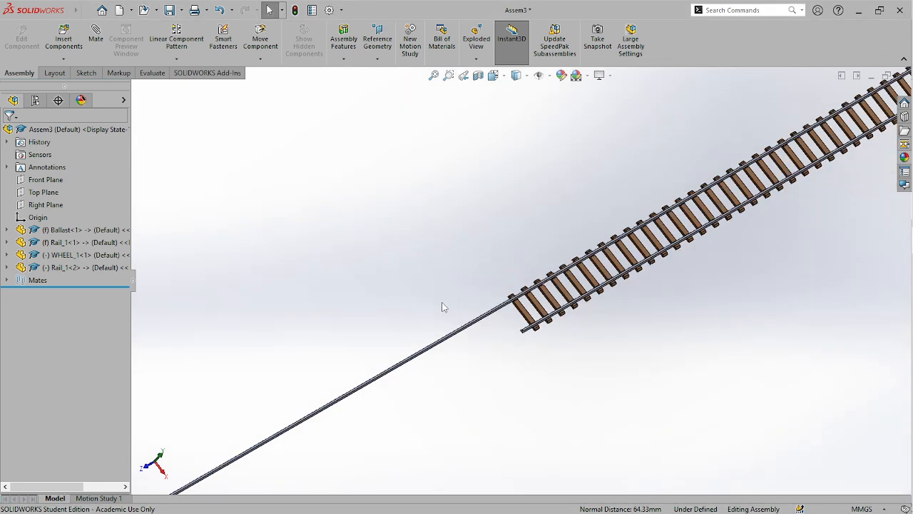
key("ctrl+7")
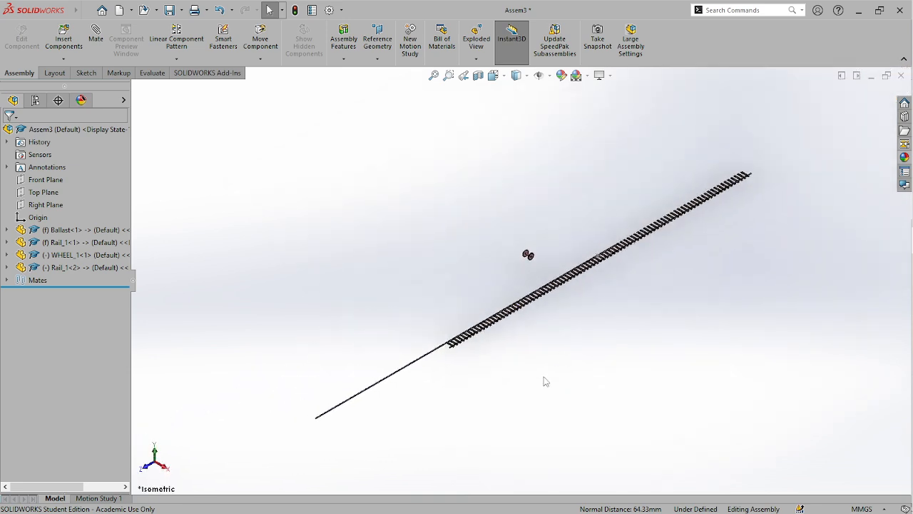
scroll(432, 354, "down", 3)
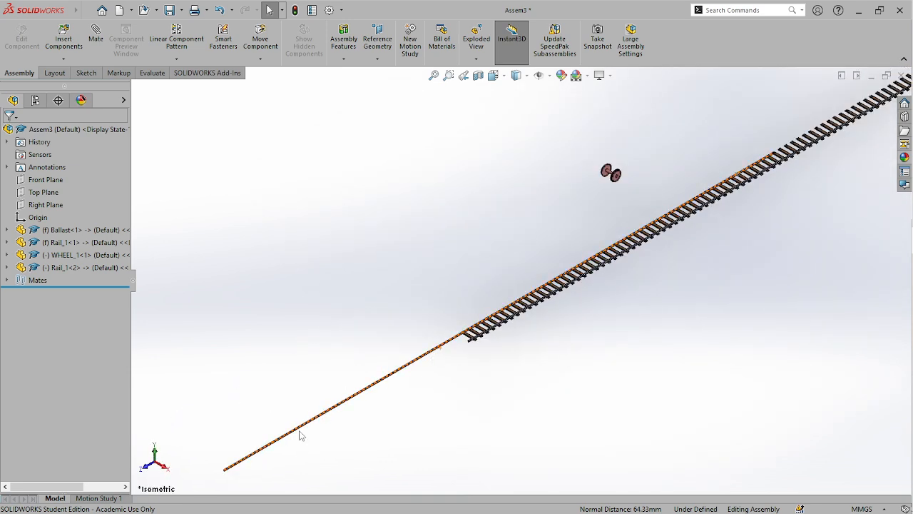
key("ctrl+z")
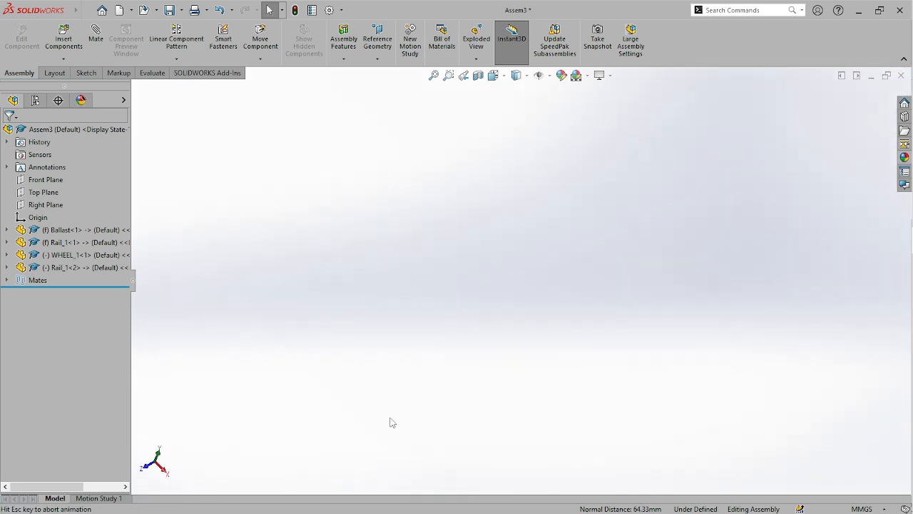
scroll(549, 435, "up", 4)
middle_click_drag(540, 420, 502, 343)
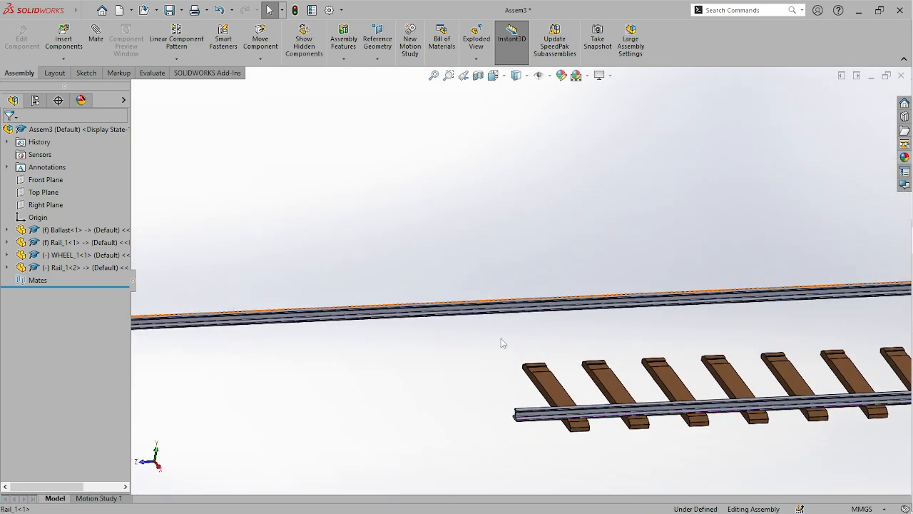
Step: Mate the copied rail's underside coincident with the notch face at the free end of the first sleeper
key("ctrl+7")
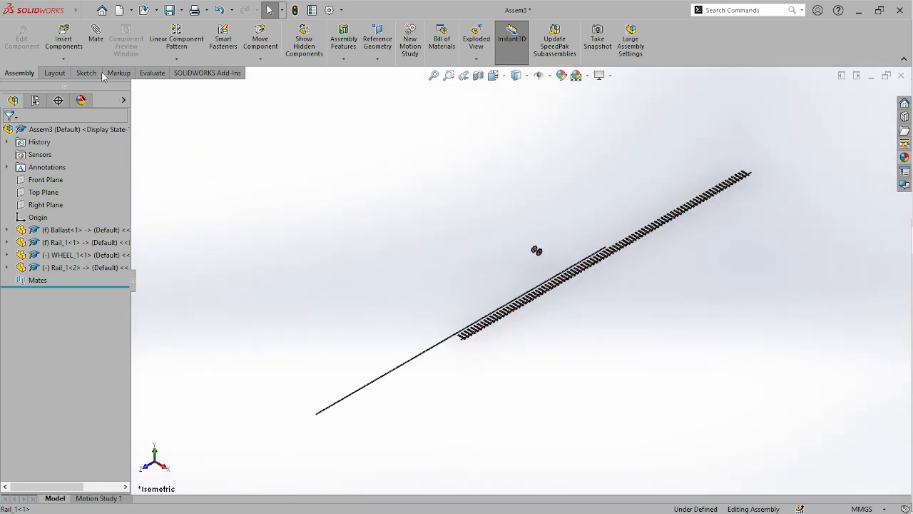
left_click(95, 35)
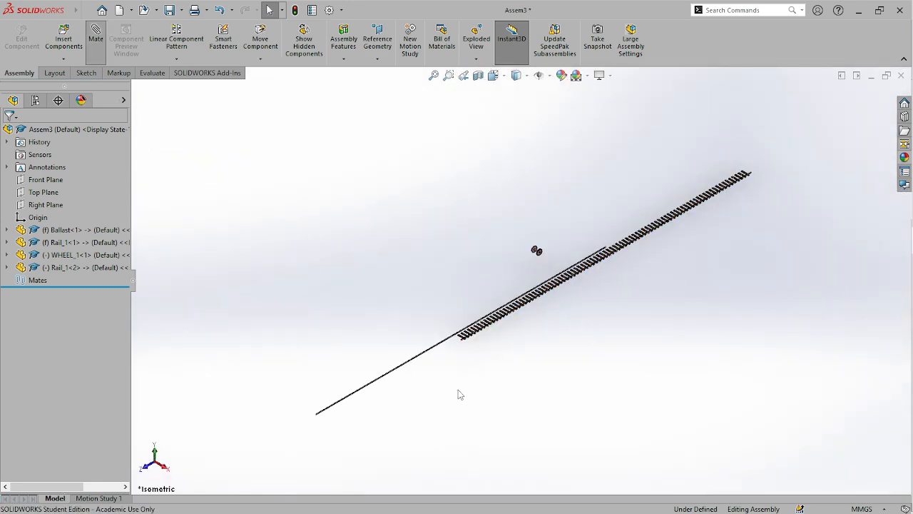
middle_click_drag(459, 394, 472, 379)
scroll(450, 296, "down", 6)
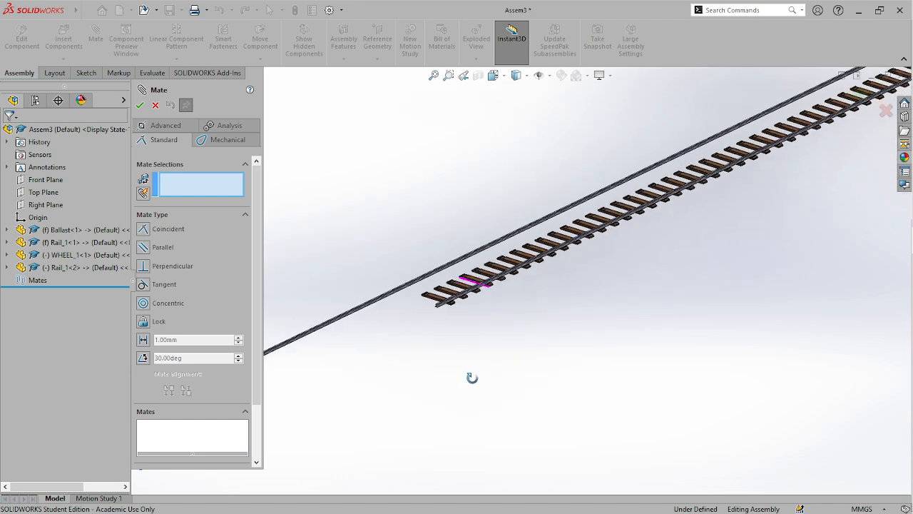
scroll(443, 290, "down", 7)
scroll(596, 316, "down", 3)
left_click(593, 321)
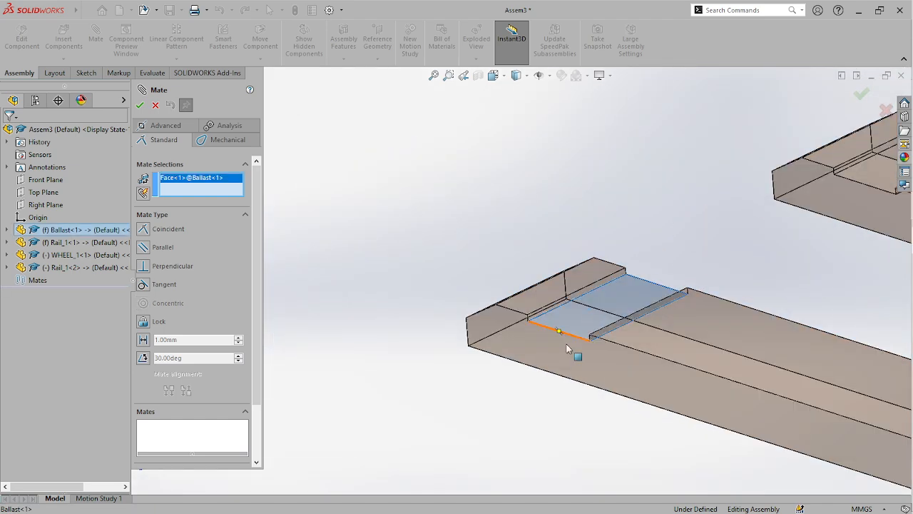
middle_click_drag(577, 351, 503, 279)
scroll(464, 270, "up", 5)
scroll(428, 250, "down", 8)
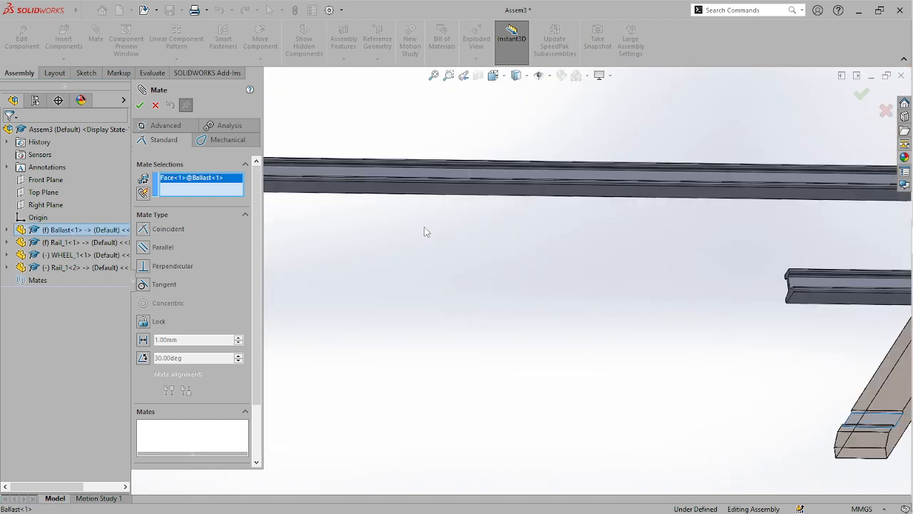
left_click(441, 194)
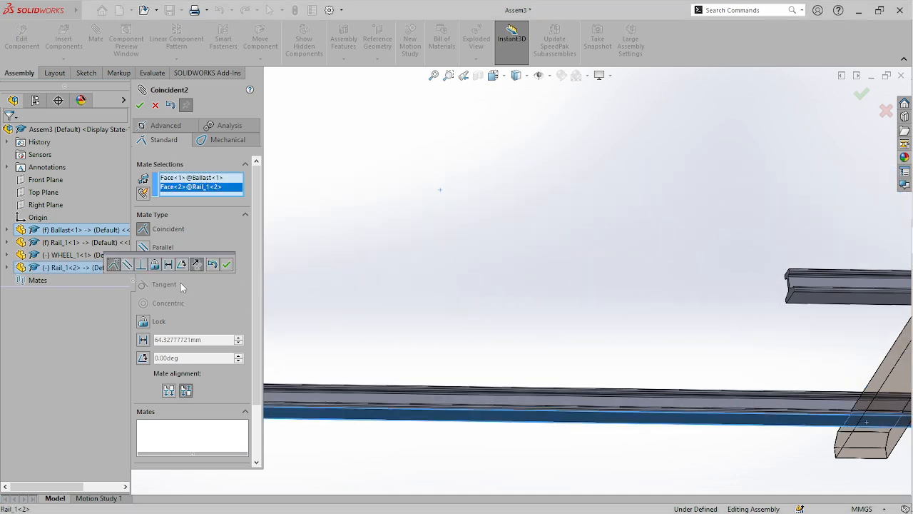
scroll(569, 385, "up", 3)
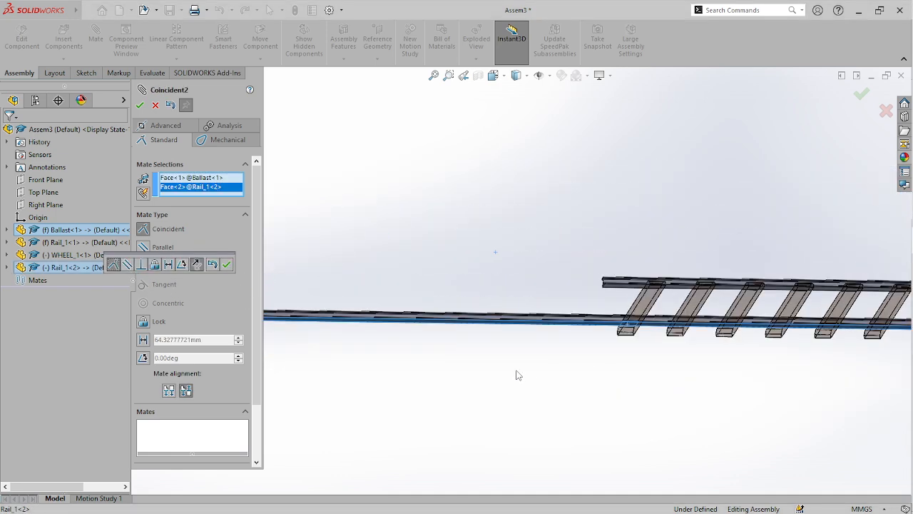
left_click(227, 265)
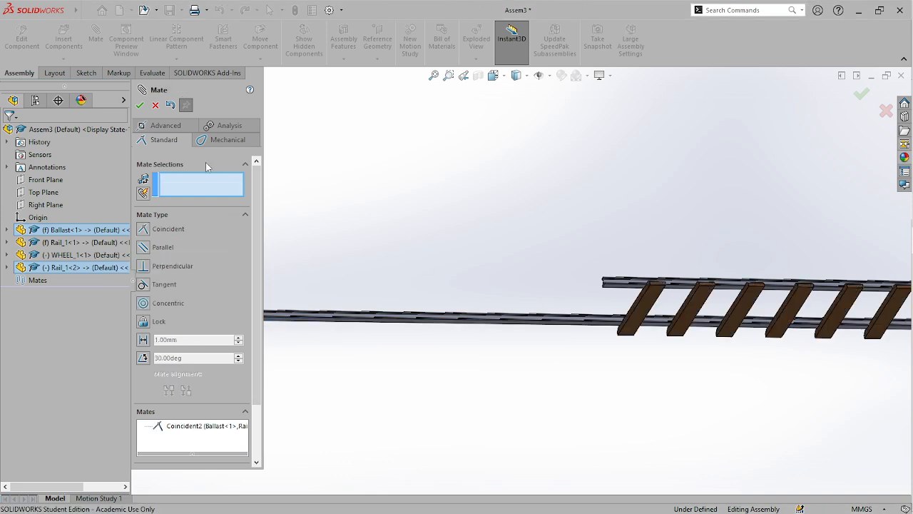
Step: Leave the Mate command, slide the copied rail outward across the sleeper ends, and clear the selection
middle_click_drag(558, 292, 607, 355)
scroll(571, 337, "down", 8)
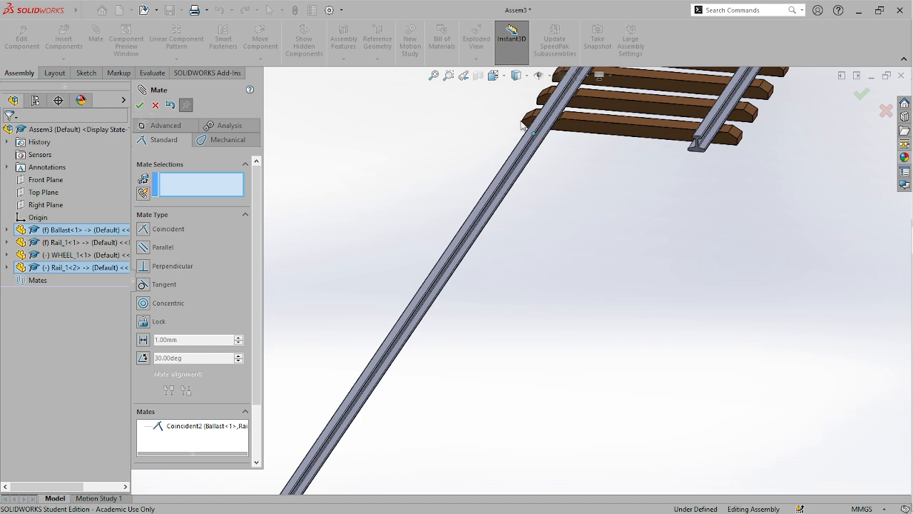
scroll(543, 124, "down", 4)
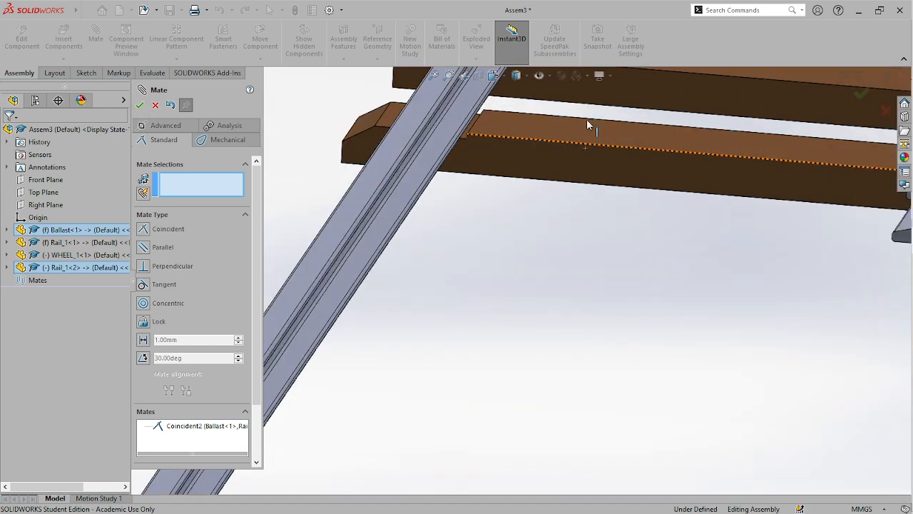
left_click(140, 106)
scroll(571, 250, "up", 5)
middle_click_drag(571, 257, 531, 272)
scroll(500, 231, "down", 6)
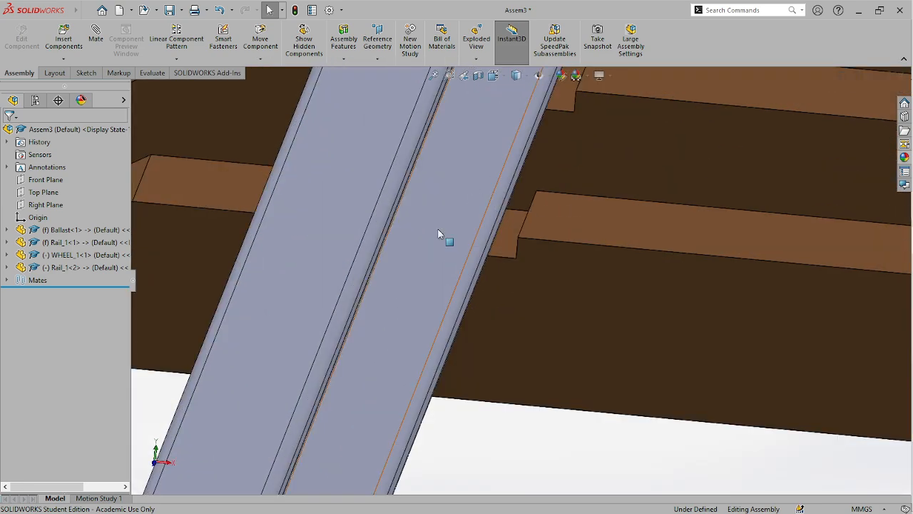
mouse_move(438, 229)
left_mouse_down()
mouse_move(498, 247)
mouse_move(418, 225)
mouse_move(460, 247)
mouse_move(437, 232)
left_mouse_up()
scroll(438, 234, "up", 6)
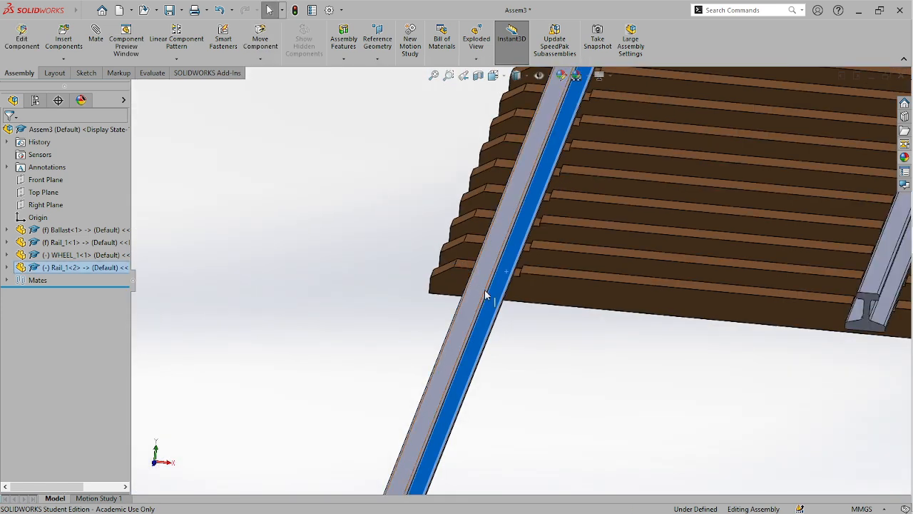
left_click_drag(486, 295, 454, 392)
left_click(655, 397)
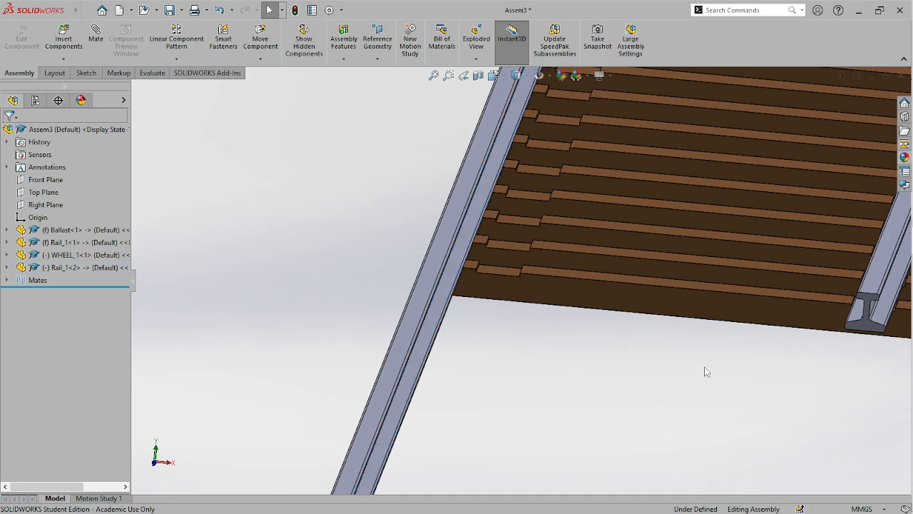
Step: Measure the gap between the fixed rail's outer foot edge and the adjacent edge of the sleeper notch
middle_click_drag(831, 319, 755, 296)
scroll(839, 308, "down", 5)
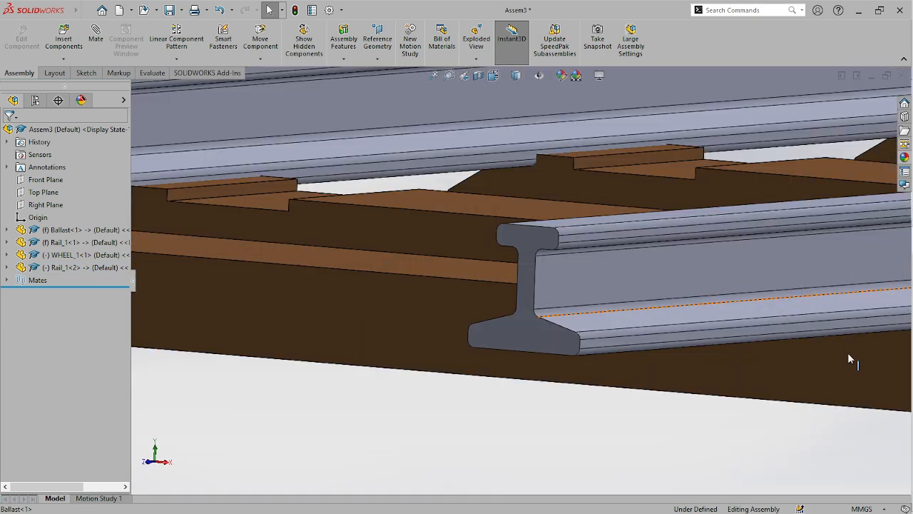
scroll(816, 334, "down", 2)
left_click(813, 341)
scroll(770, 371, "up", 5)
middle_click_drag(693, 364, 706, 385)
scroll(704, 391, "down", 5)
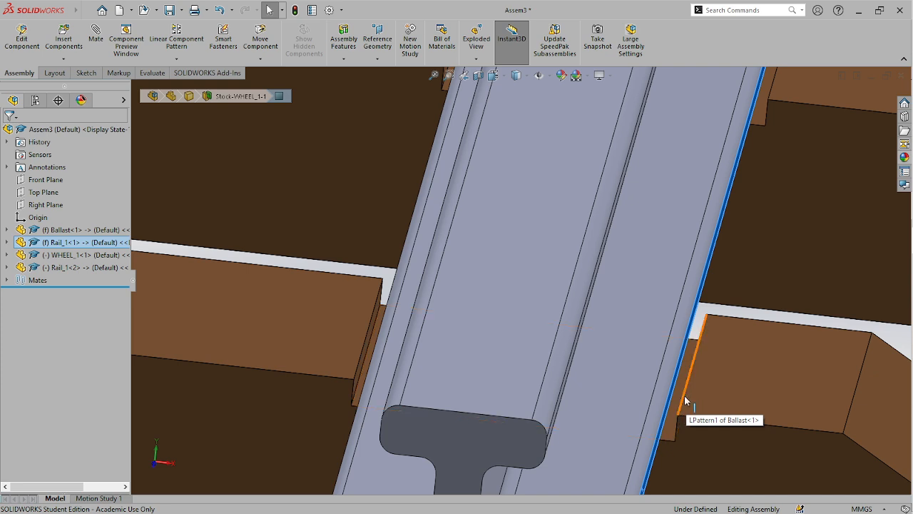
left_click(685, 401)
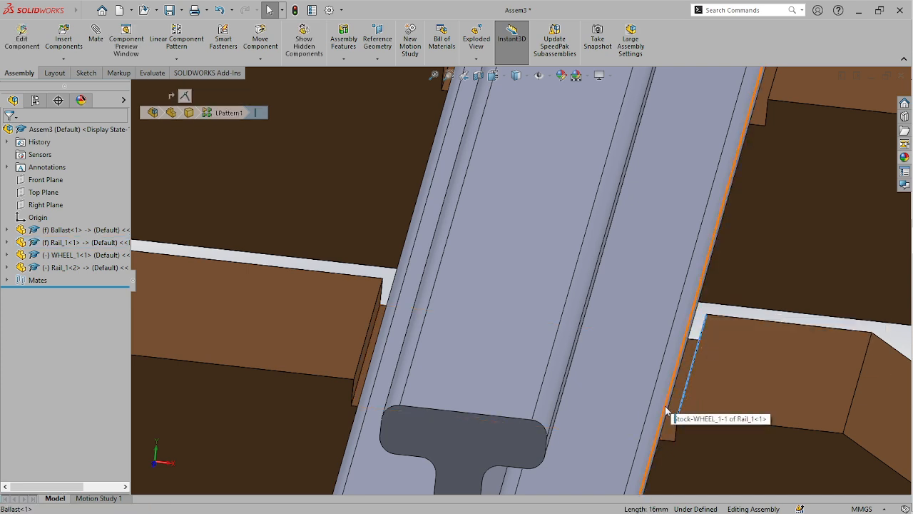
left_click(668, 414, "ctrl")
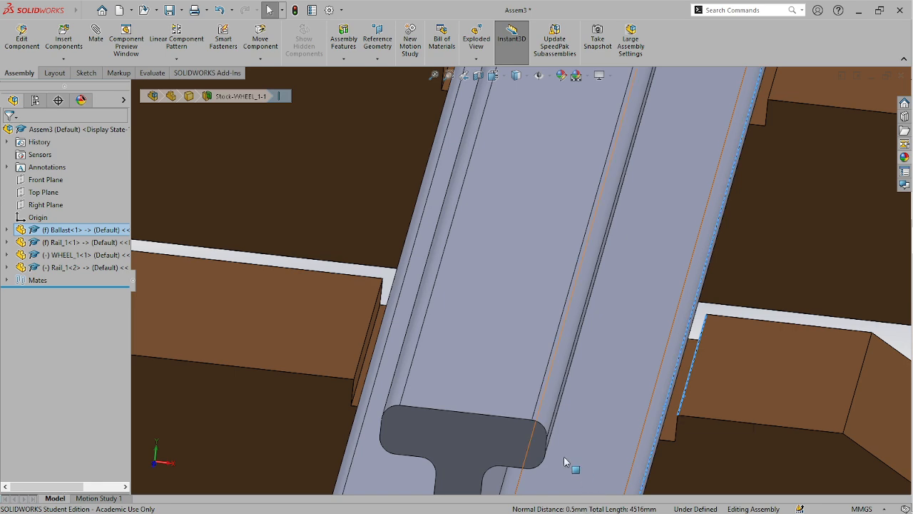
Step: Add a 0.5 mm distance mate between the copied rail's foot side face and the facing wall of the sleeper notch
scroll(564, 462, "up", 5)
middle_click_drag(369, 398, 214, 205)
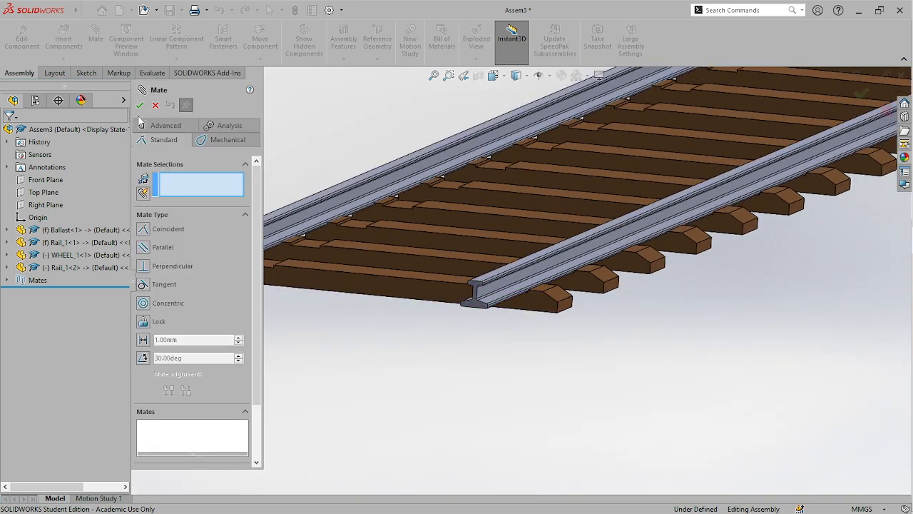
scroll(289, 253, "up", 5)
scroll(437, 322, "down", 5)
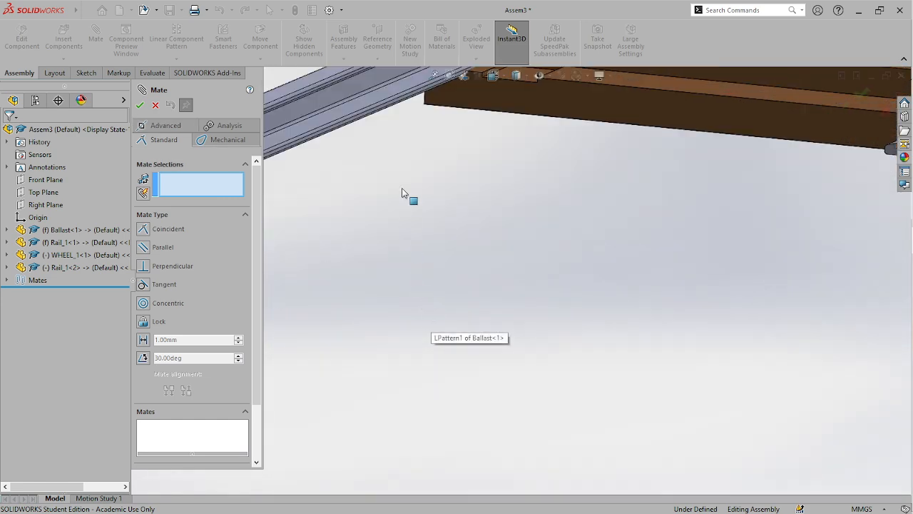
scroll(374, 122, "down", 3)
left_click(383, 144)
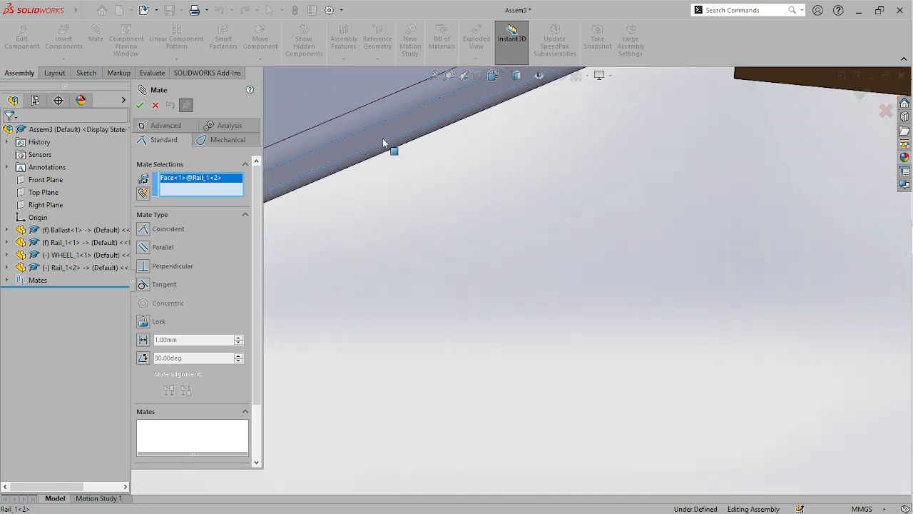
middle_click_drag(393, 147, 688, 185)
middle_click_drag(761, 171, 797, 157)
scroll(734, 193, "down", 3)
left_click(745, 194)
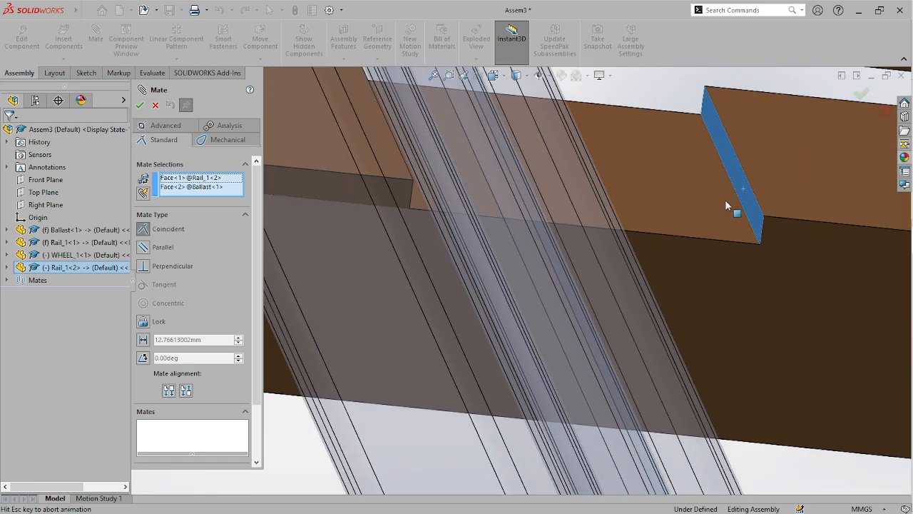
left_click(143, 339)
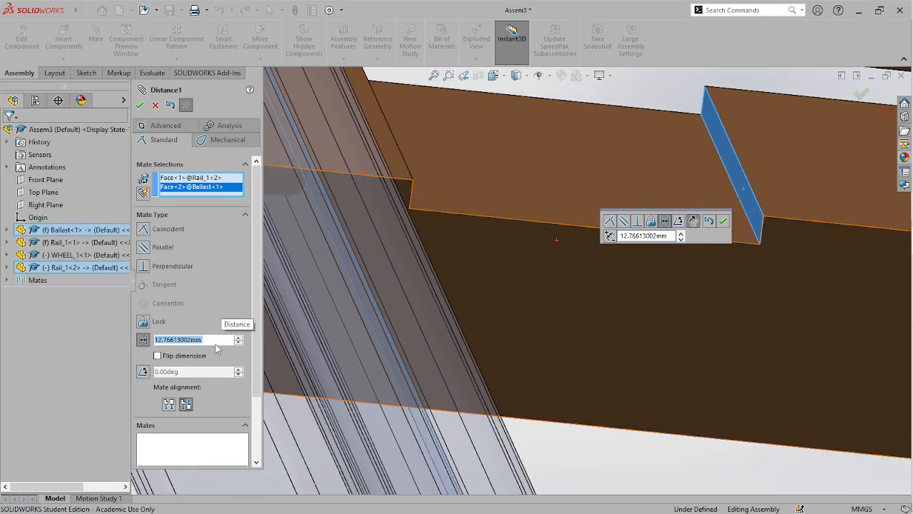
type("0.5")
key("Return")
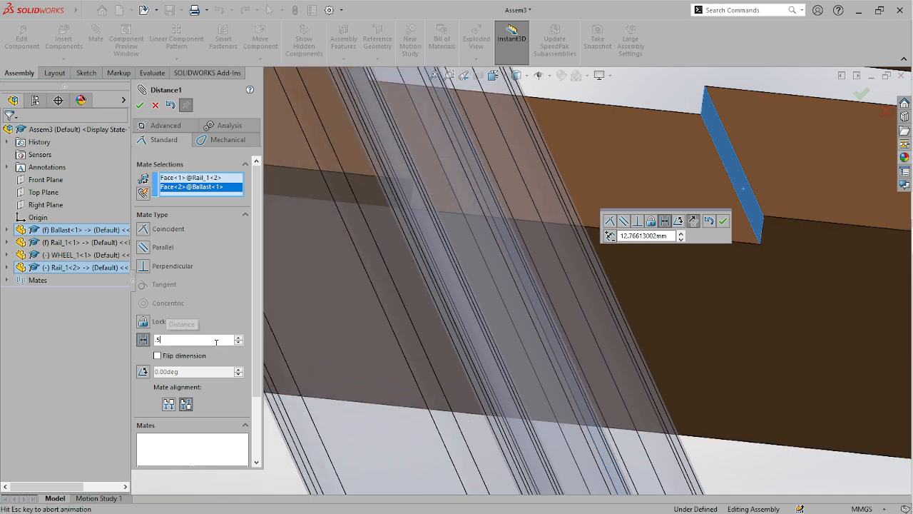
left_click(140, 105)
left_click(140, 105)
Step: Slide the copied rail lengthwise along the sleepers, return to the isometric view, and clear the selection
scroll(279, 174, "up", 5)
scroll(278, 173, "up", 5)
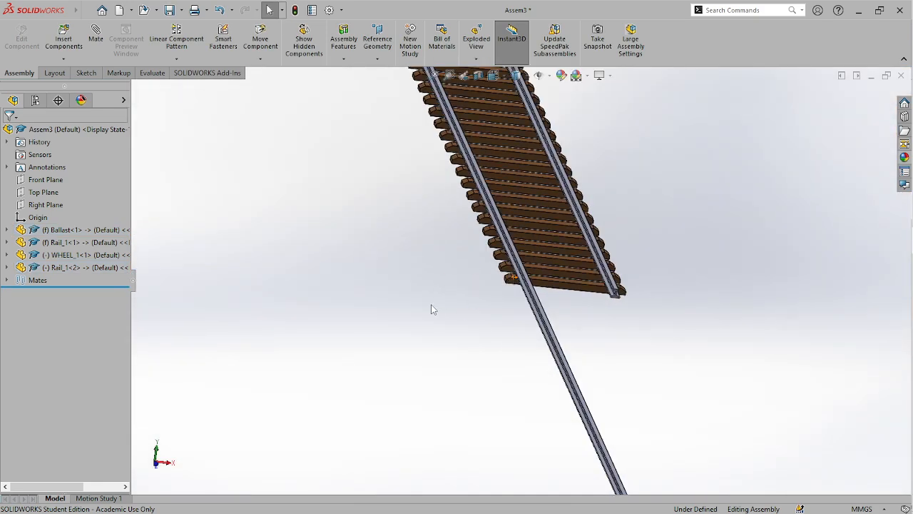
middle_click_drag(431, 307, 318, 320)
scroll(318, 321, "up", 5)
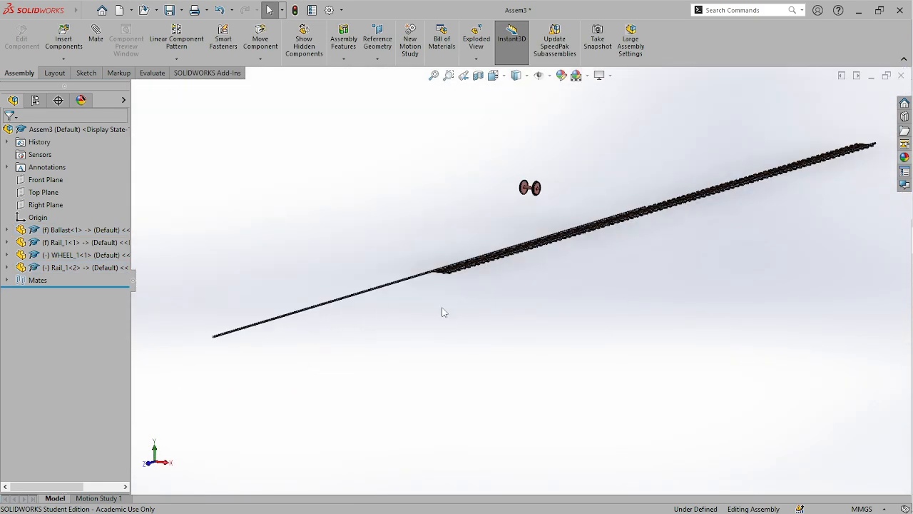
scroll(378, 297, "down", 3)
left_click(379, 290)
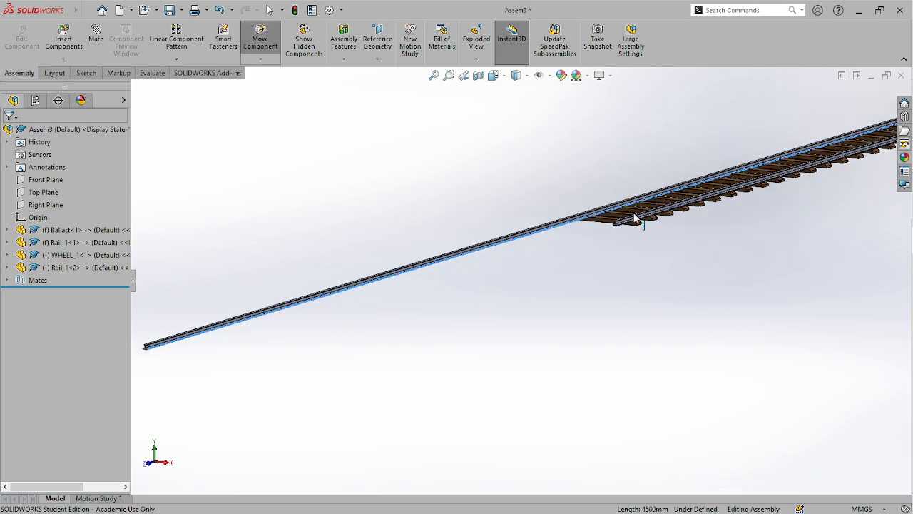
key("Escape")
key("ctrl+7")
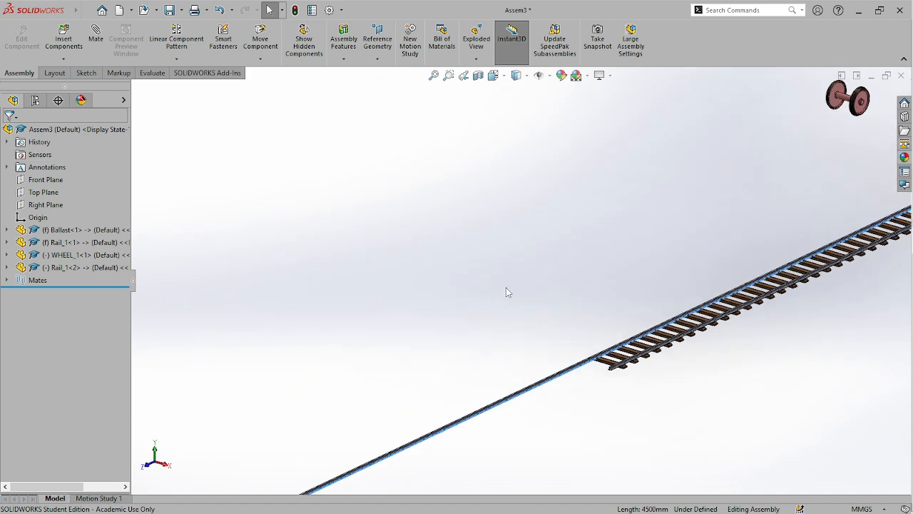
left_click(319, 249)
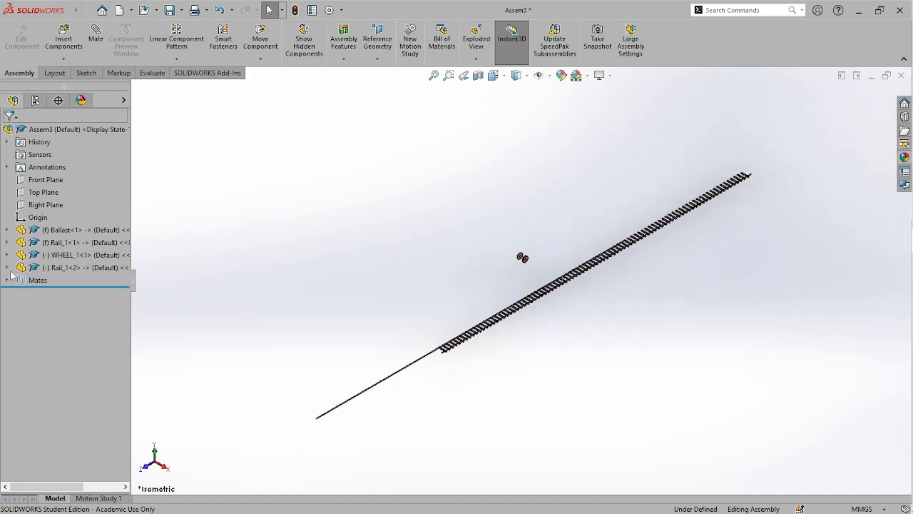
Step: Mate the copied rail's Front Plane coincident with the assembly's Front Plane
left_click(7, 268)
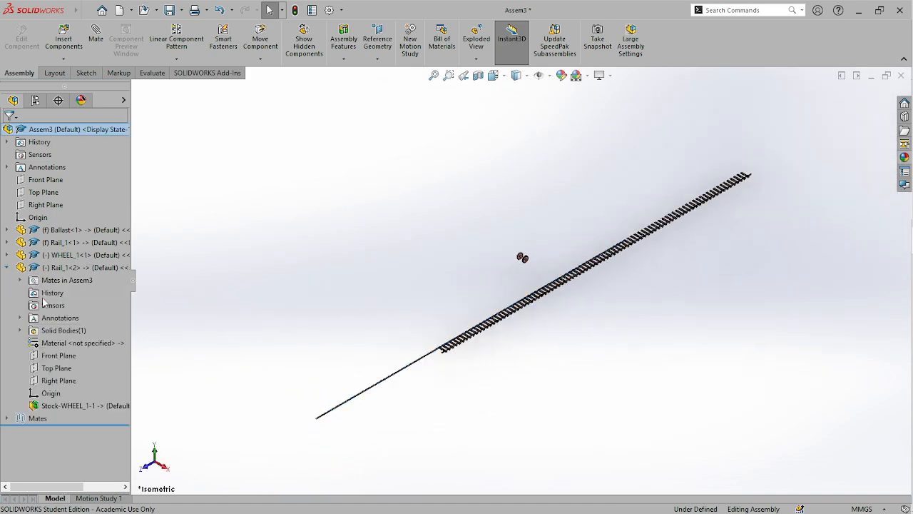
left_click(50, 368)
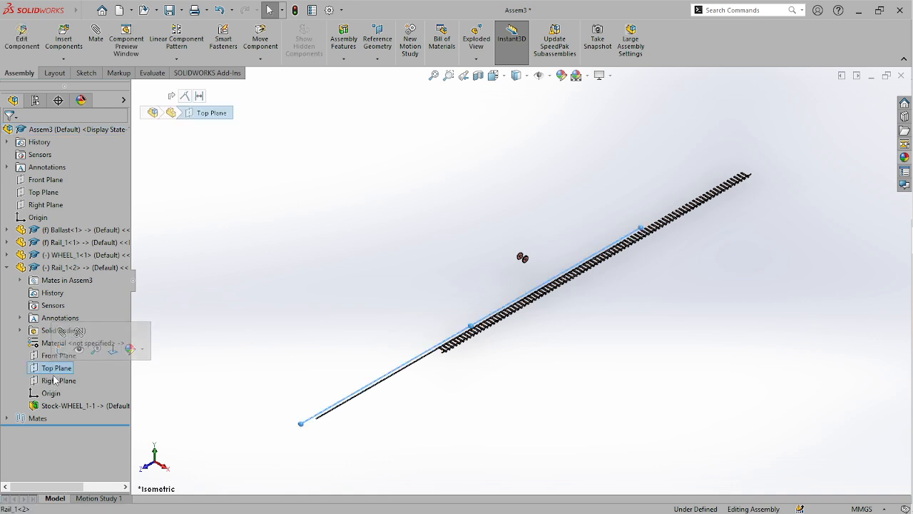
left_click(59, 381)
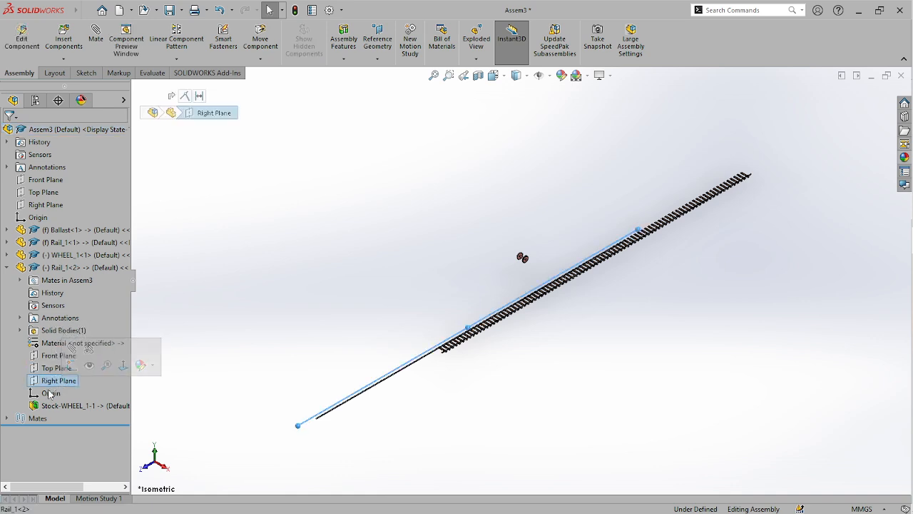
left_click(45, 356)
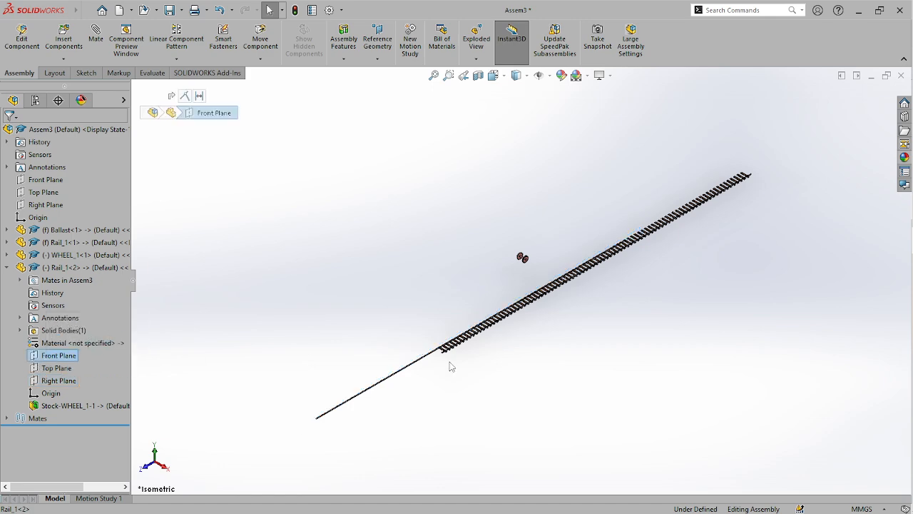
left_click(61, 358)
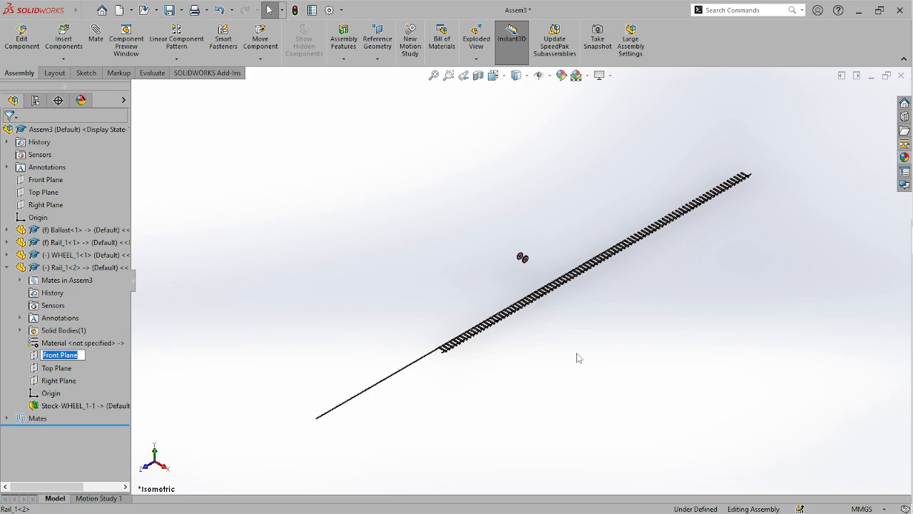
scroll(579, 342, "down", 6)
scroll(507, 255, "up", 6)
scroll(505, 253, "down", 5)
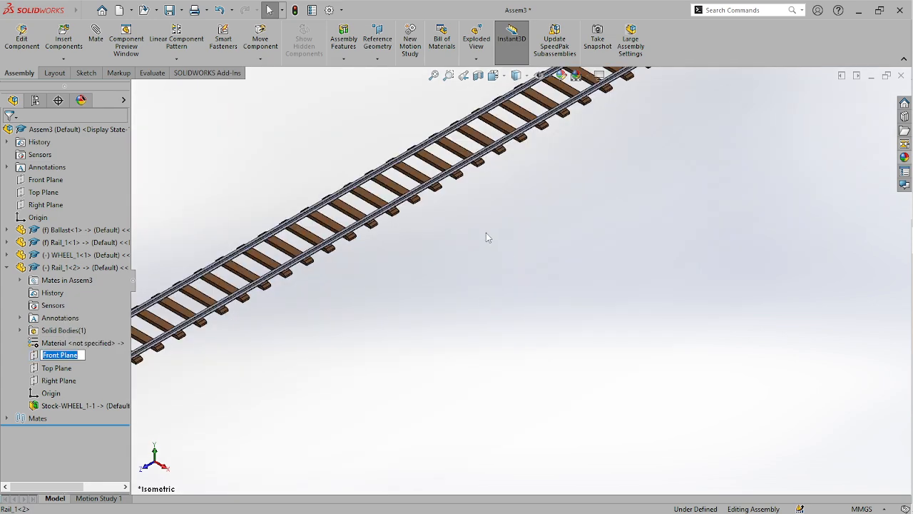
scroll(486, 232, "up", 6)
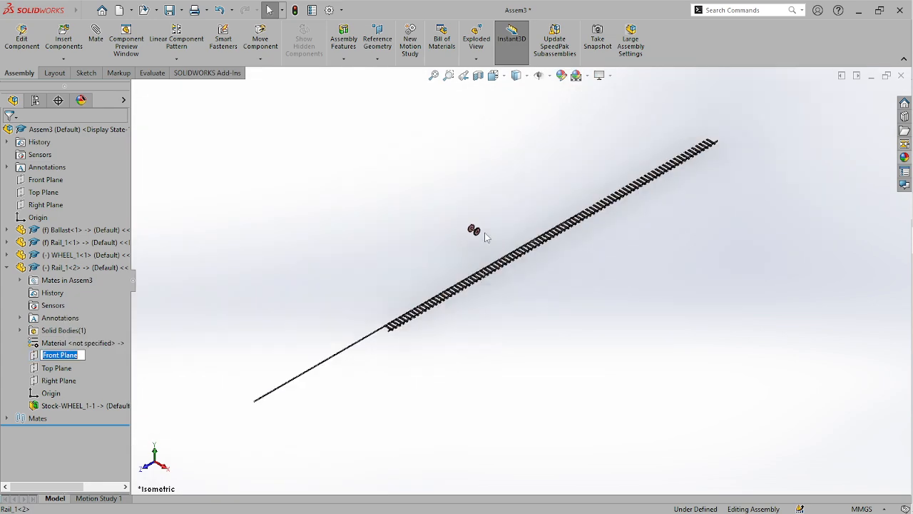
left_click(43, 182)
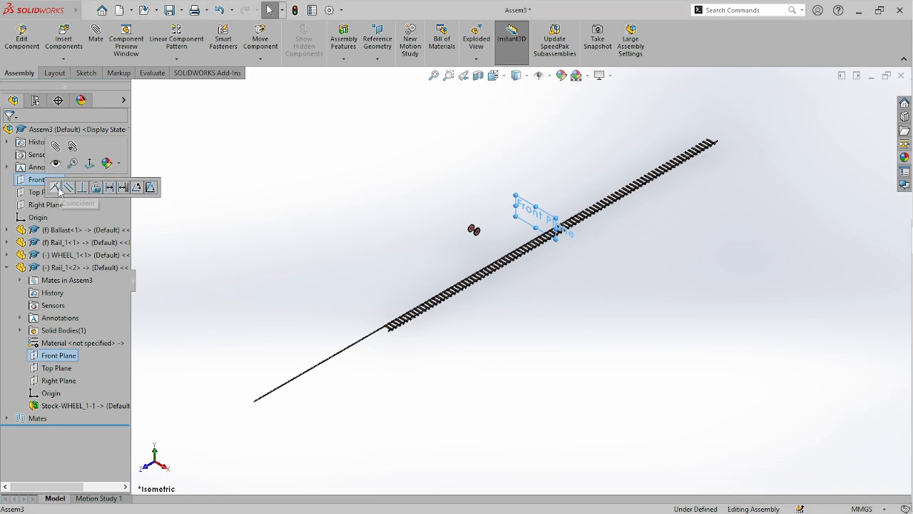
left_click(55, 187)
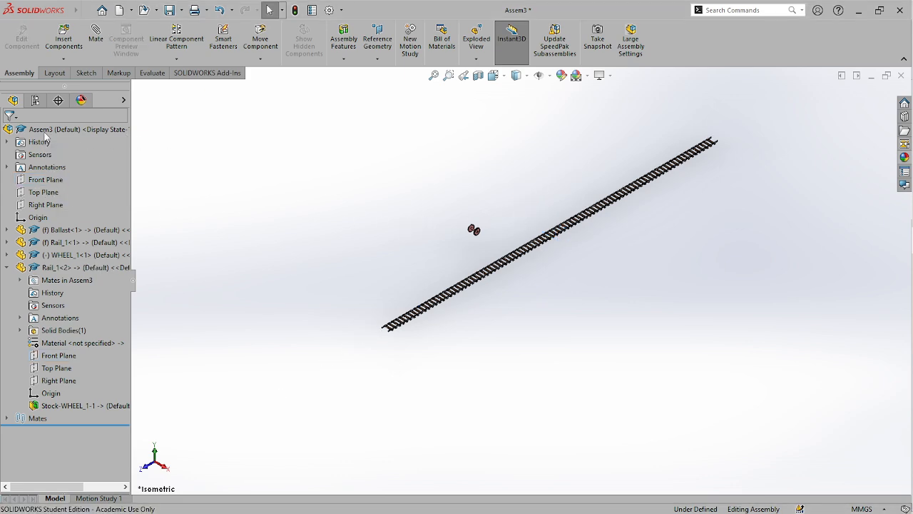
Step: Examine both rails' alignment along the sleepers and the rail components that make up the track
scroll(469, 268, "down", 5)
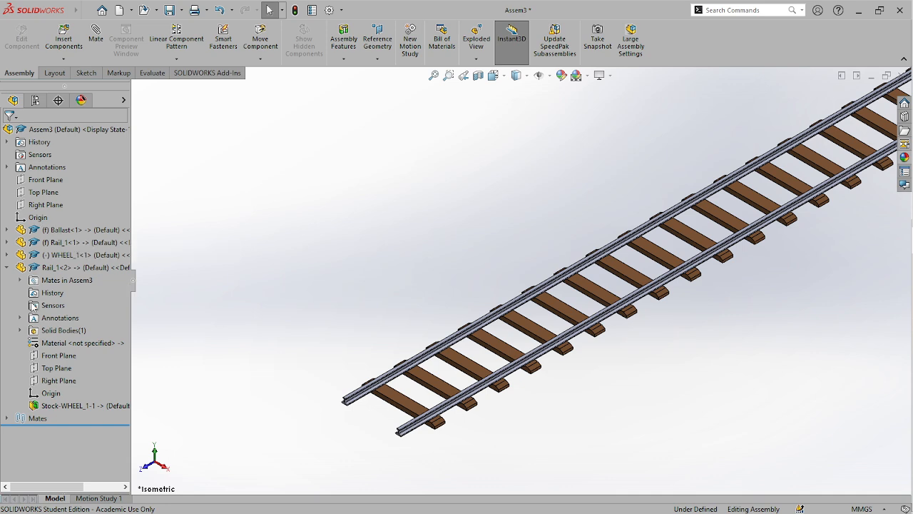
left_click(7, 267)
scroll(379, 226, "up", 6)
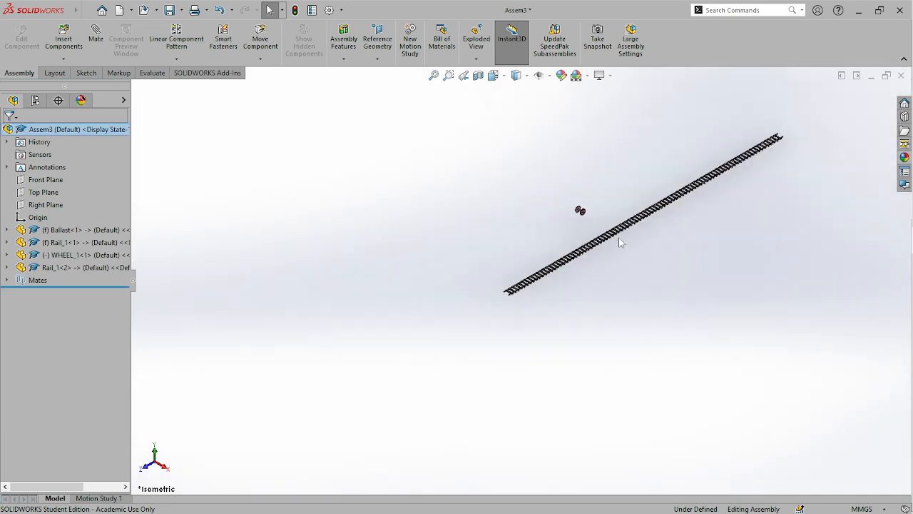
scroll(629, 198, "down", 2)
scroll(747, 189, "down", 2)
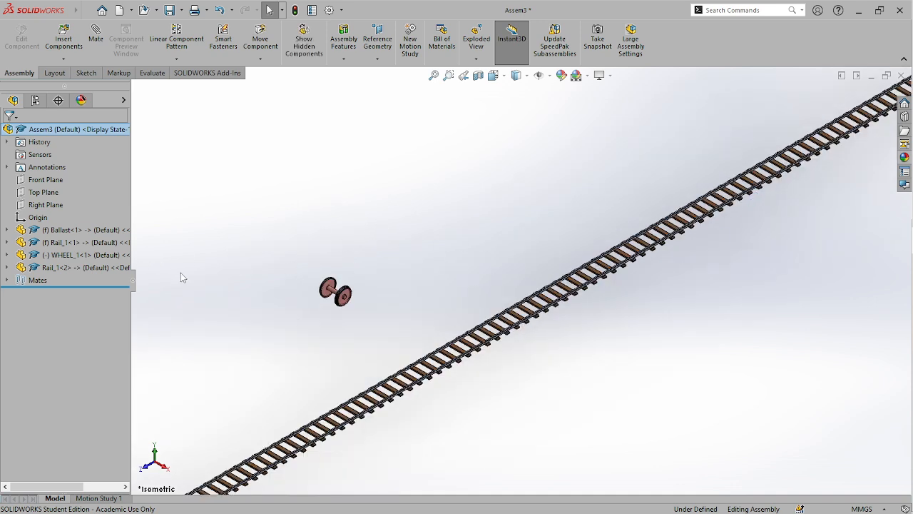
left_click(84, 267)
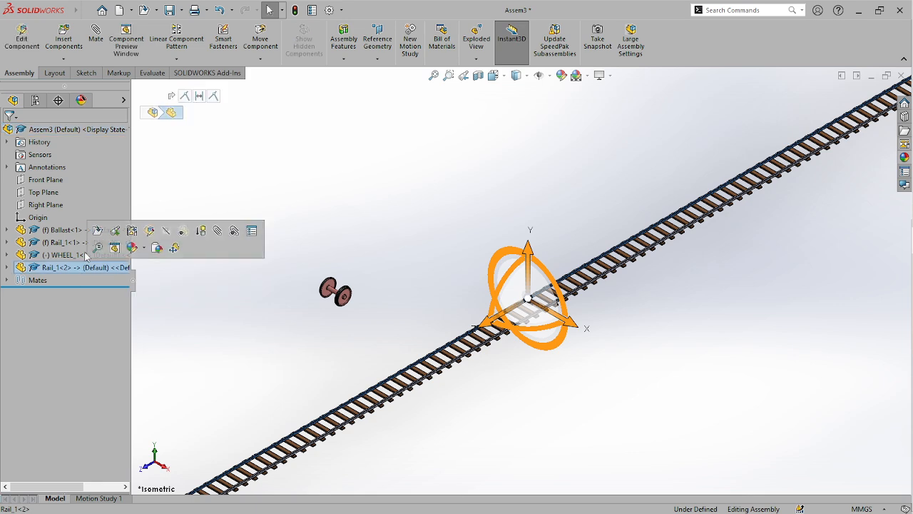
left_click(62, 244)
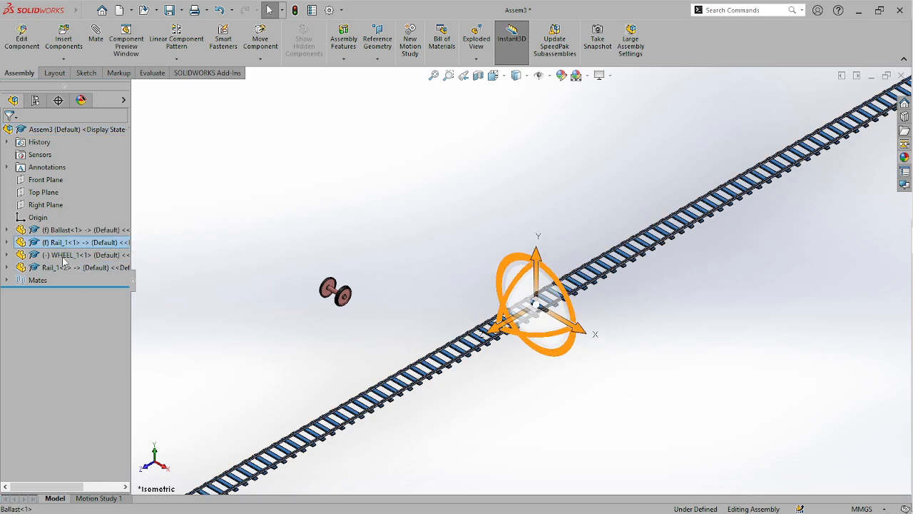
left_click(343, 193)
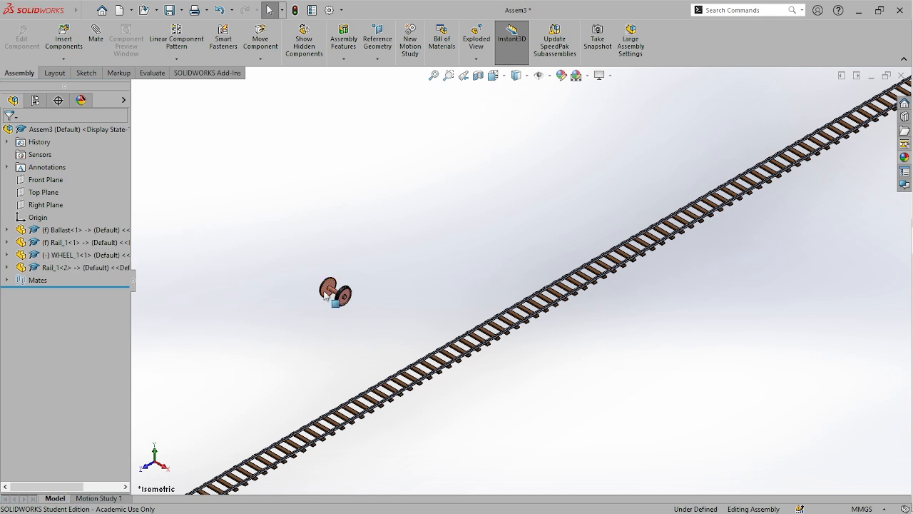
Step: Move the wheelset closer to the track and turn on the display of temporary axes
left_click_drag(340, 297, 372, 335)
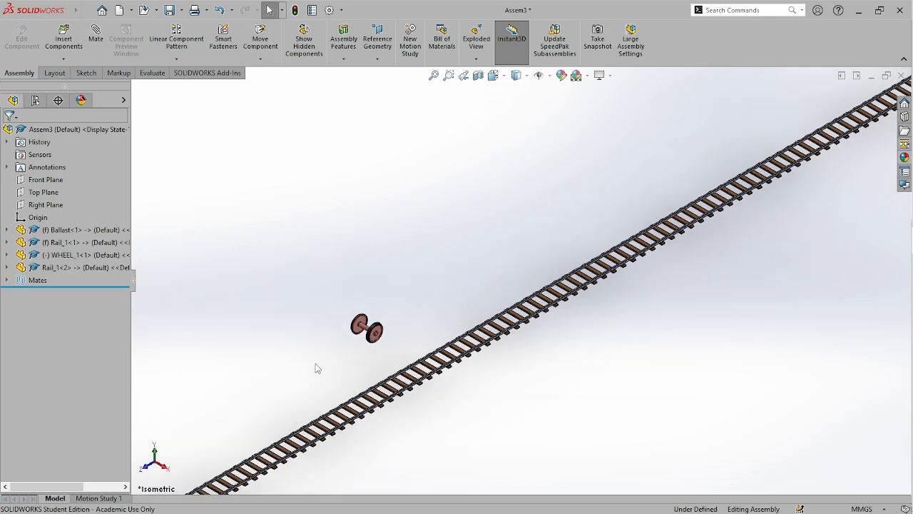
left_click(548, 76)
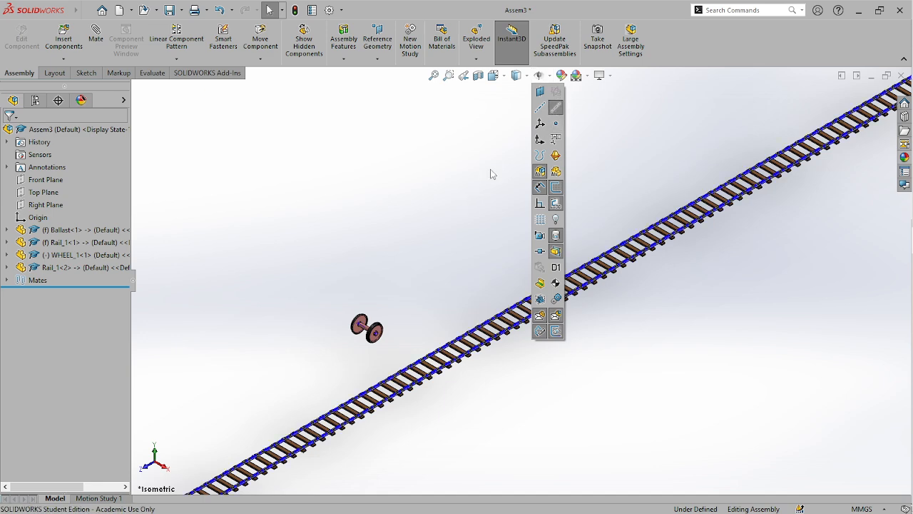
left_click(557, 108)
left_click(363, 269)
Step: Move the wheelset down beside the free end of the track and clear the selection
middle_click_drag(281, 356, 333, 326)
scroll(449, 357, "down", 5)
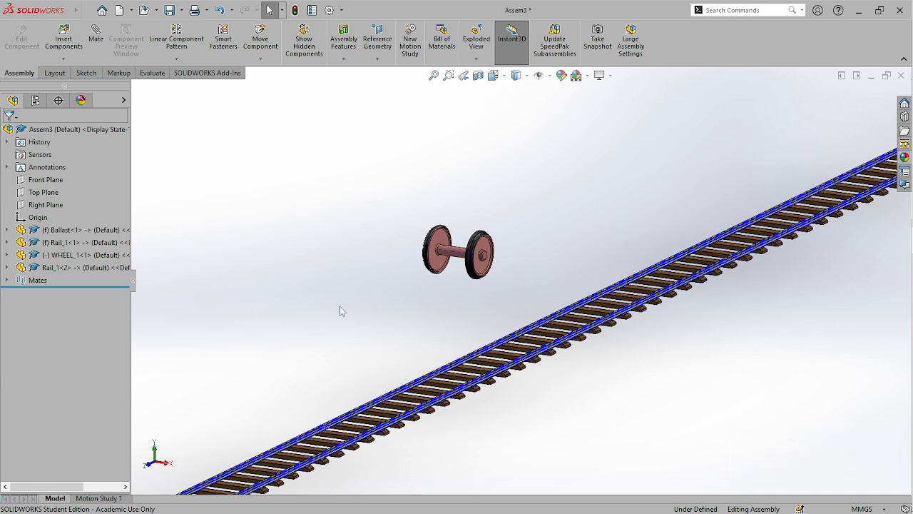
mouse_move(341, 311)
middle_mouse_down()
mouse_move(353, 327)
mouse_move(340, 310)
middle_mouse_up()
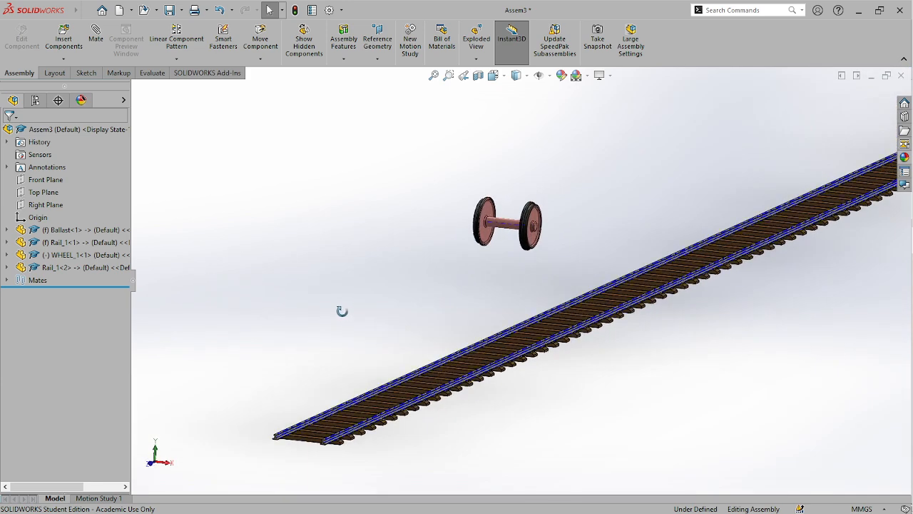
left_click(509, 204)
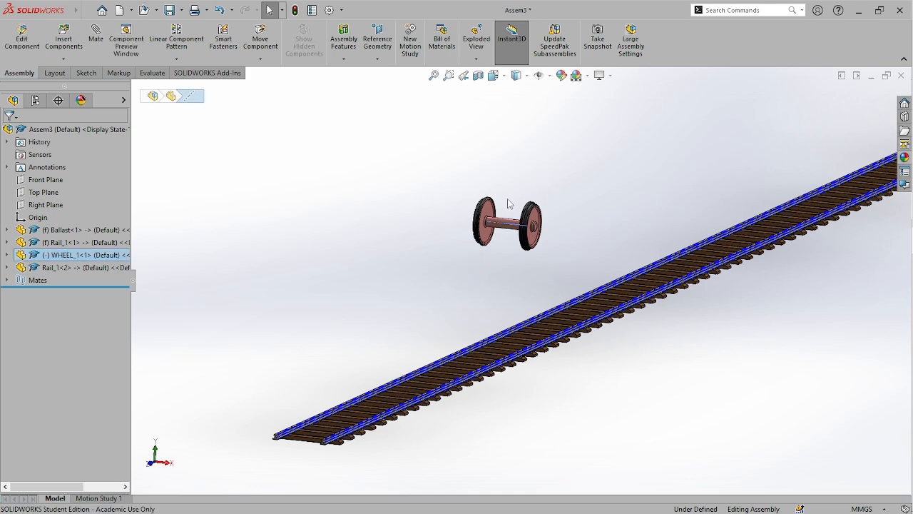
left_click_drag(509, 204, 335, 347)
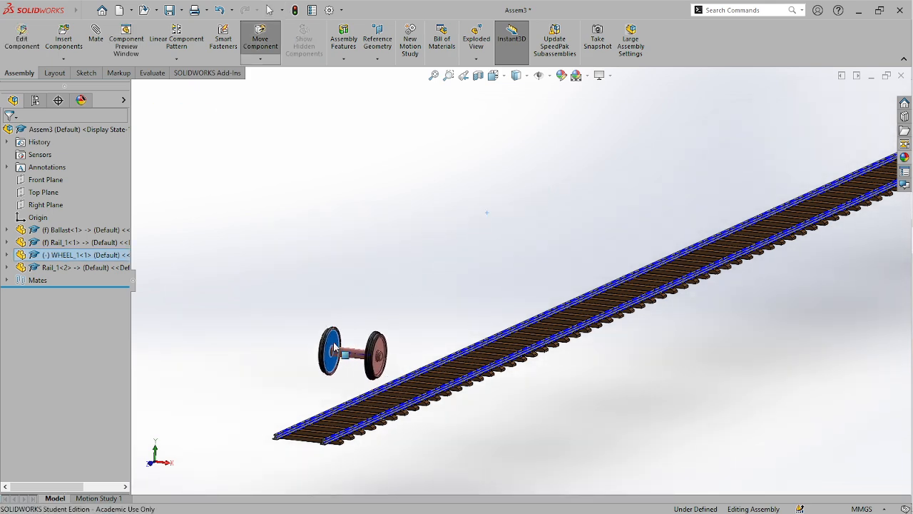
mouse_move(331, 387)
middle_mouse_down()
mouse_move(367, 395)
mouse_move(342, 376)
middle_mouse_up()
left_click(327, 383)
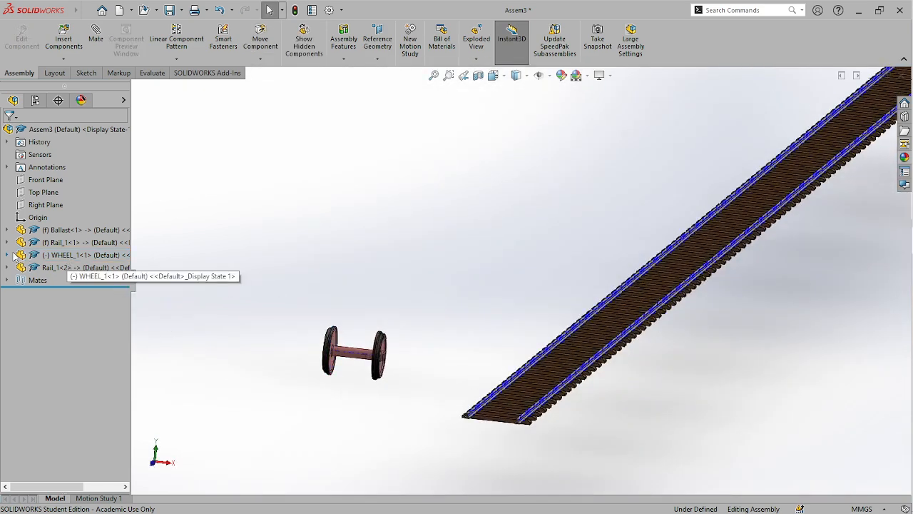
Step: Mate the WHEEL_1 wheelset's Right Plane coincident with the assembly's Right Plane
left_click(7, 254)
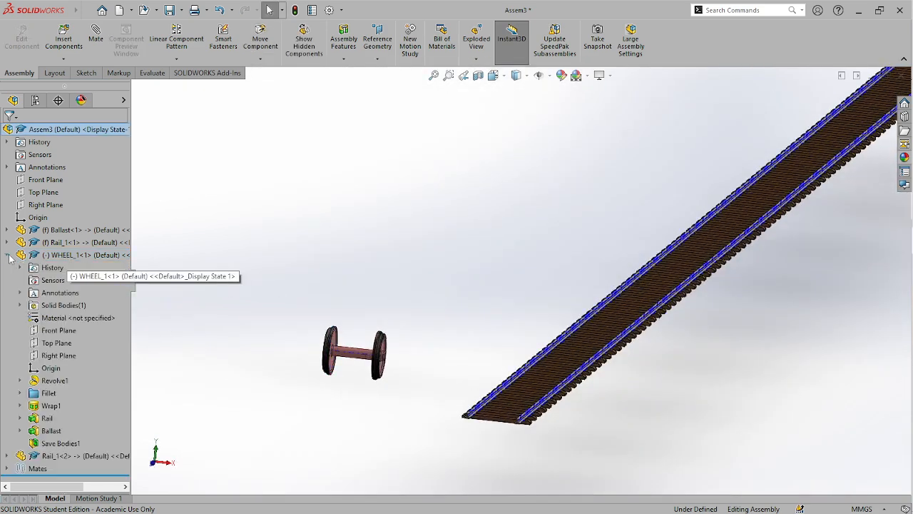
left_click(58, 331)
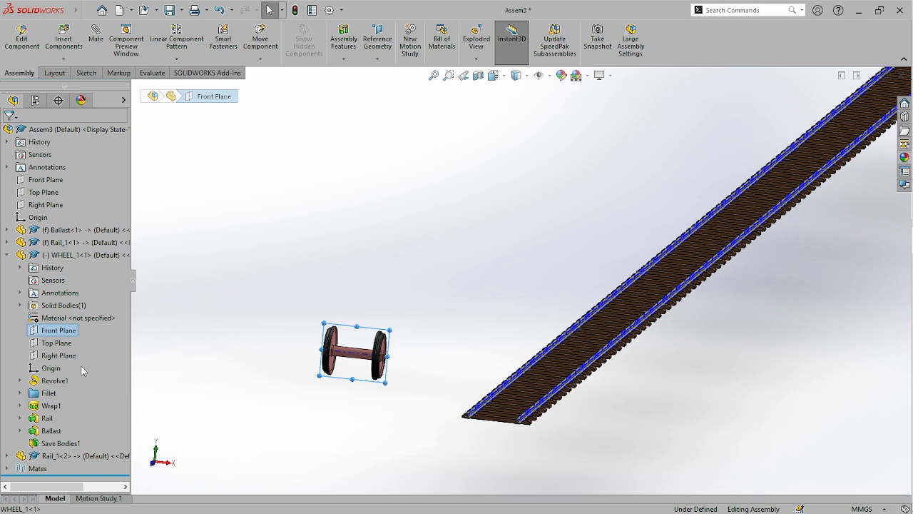
left_click(65, 356)
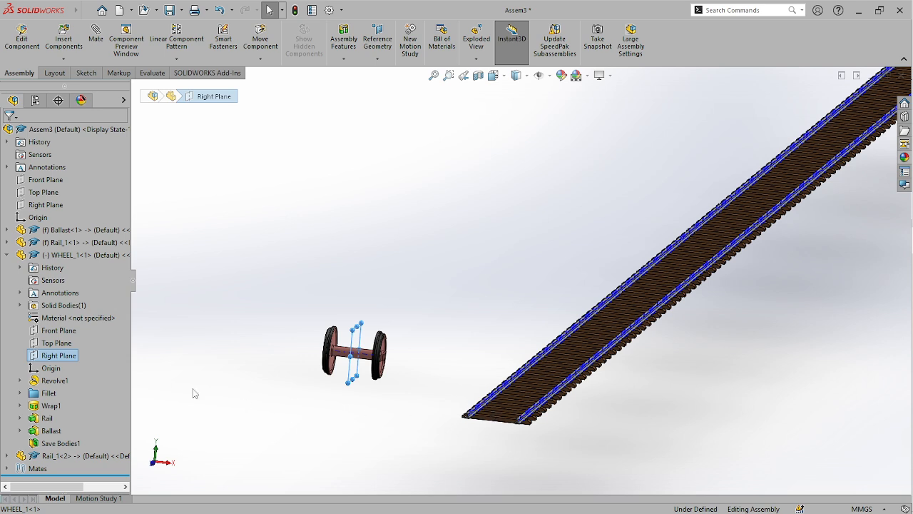
left_click(44, 205, "shift")
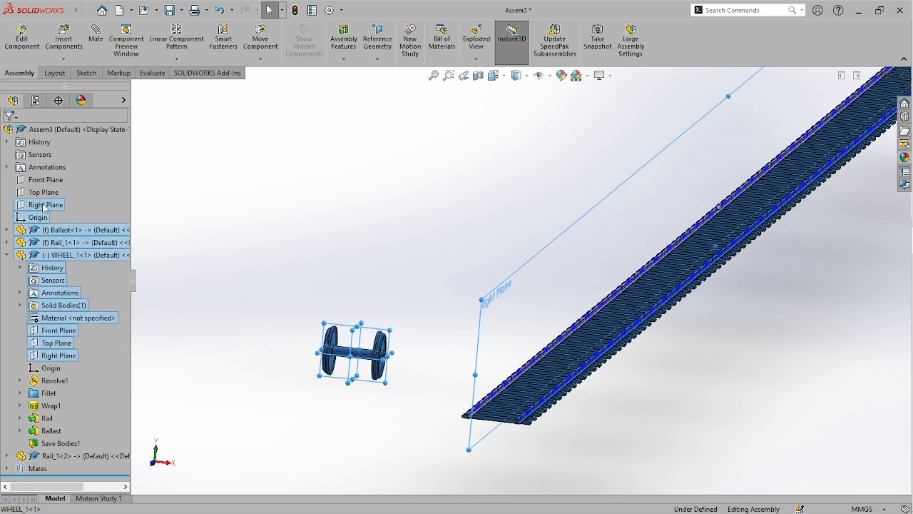
left_click(249, 217)
left_click(48, 354)
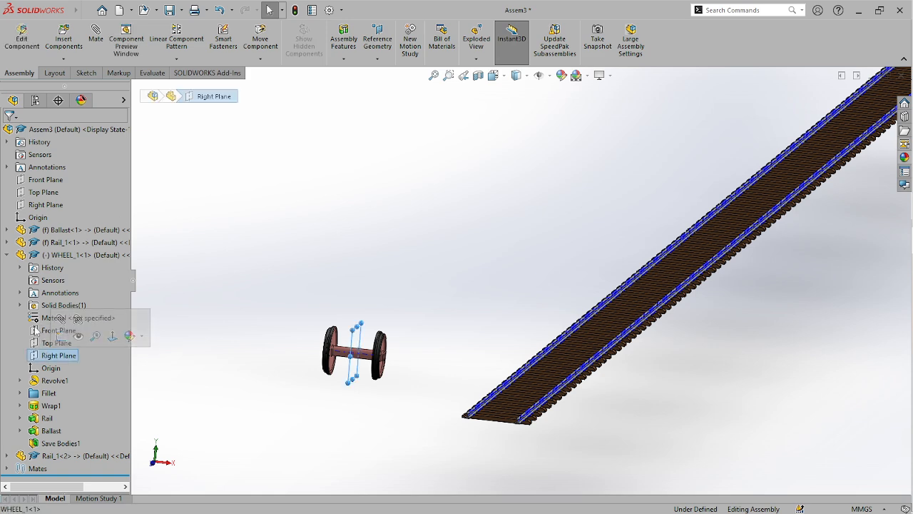
left_click(41, 206, "ctrl")
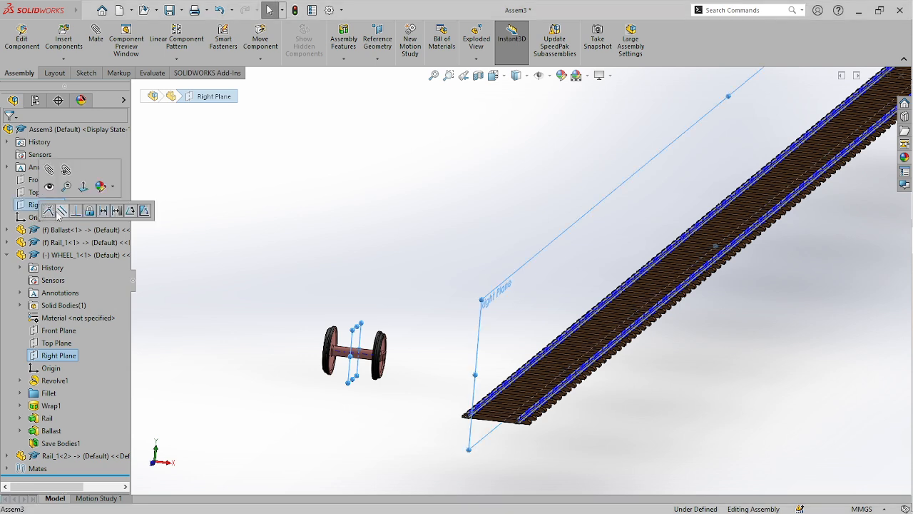
left_click(49, 211)
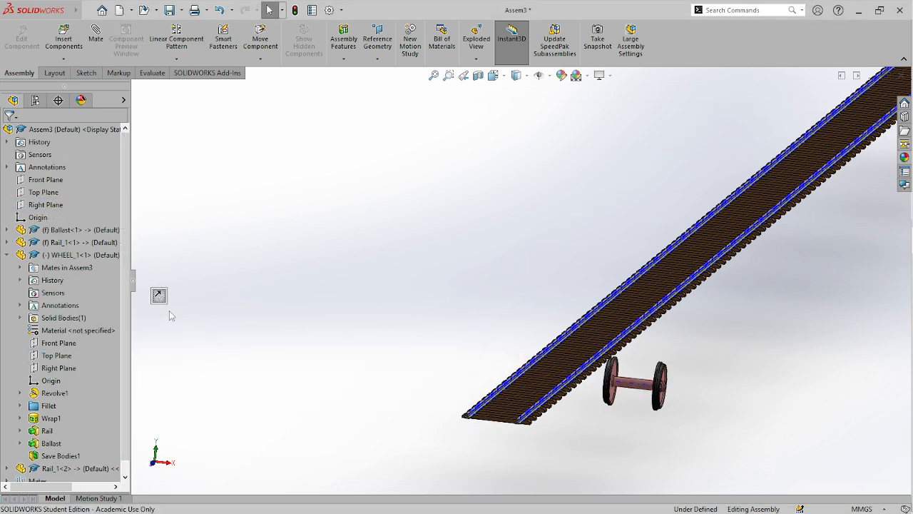
Step: Close the empty Mate command and raise the wheelset from below the track to above the rails
middle_click_drag(371, 383, 330, 359)
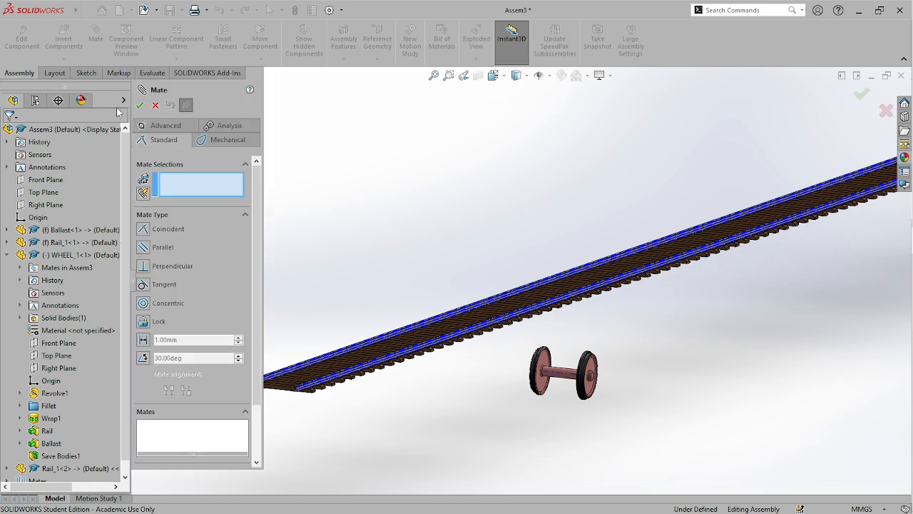
left_click(155, 105)
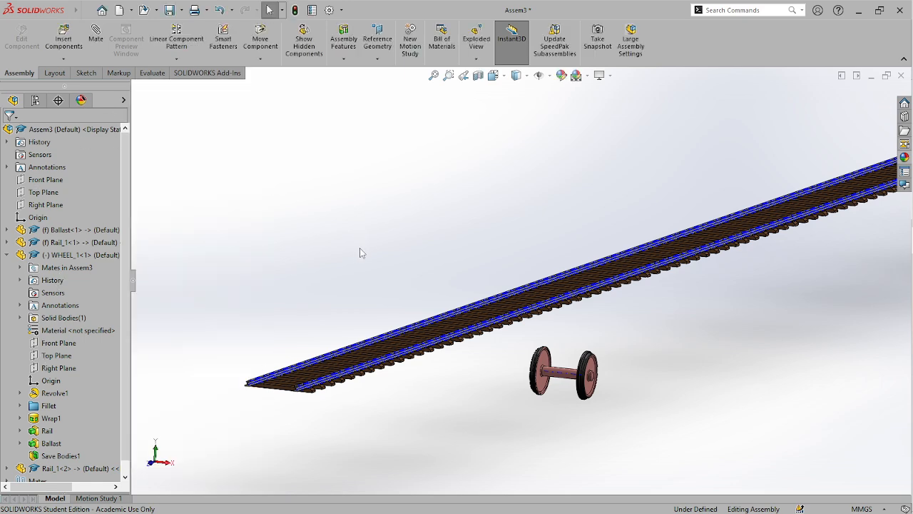
key("ctrl+7")
scroll(448, 320, "down", 6)
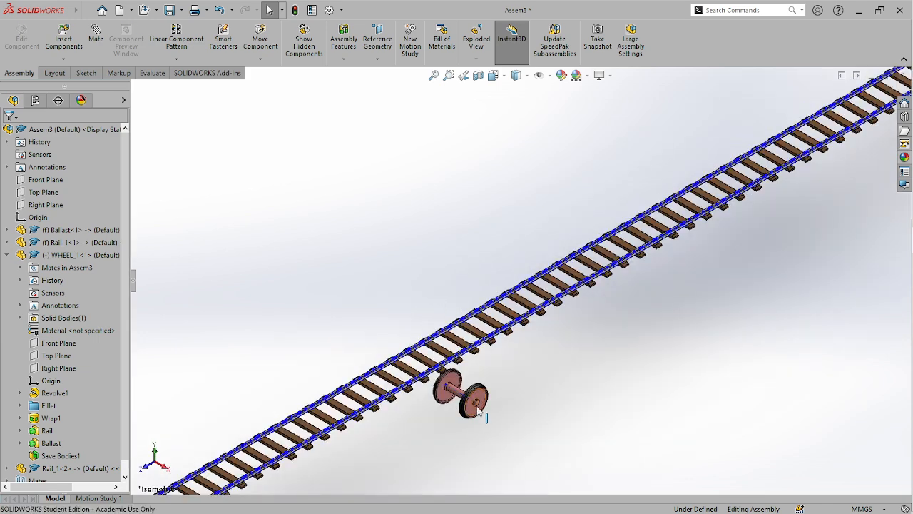
left_click_drag(478, 411, 409, 318)
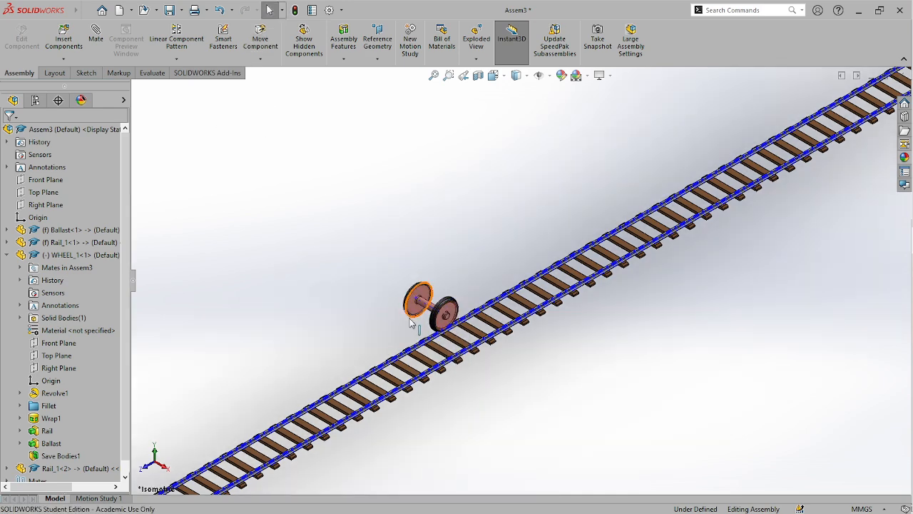
Step: Add a 39.8 mm distance mate between the wheelset's axle axis and the top face of the near rail
scroll(410, 318, "down", 5)
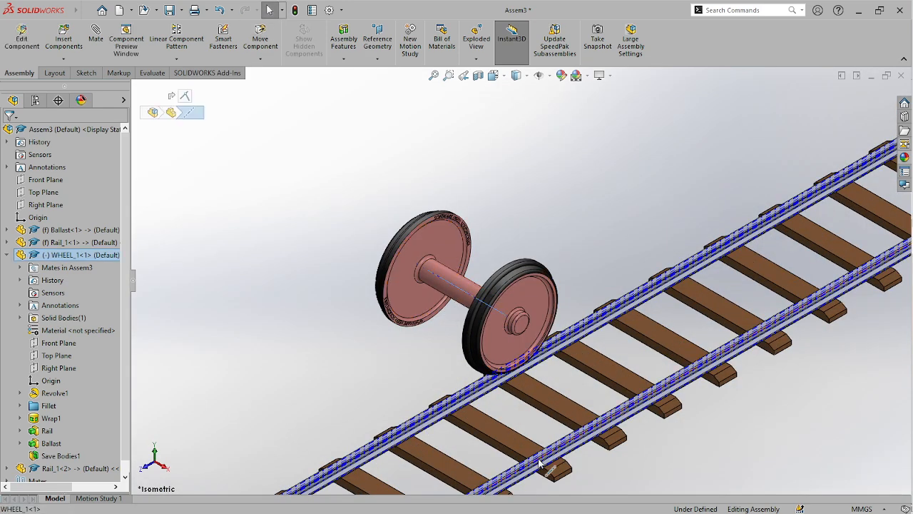
scroll(540, 462, "down", 6)
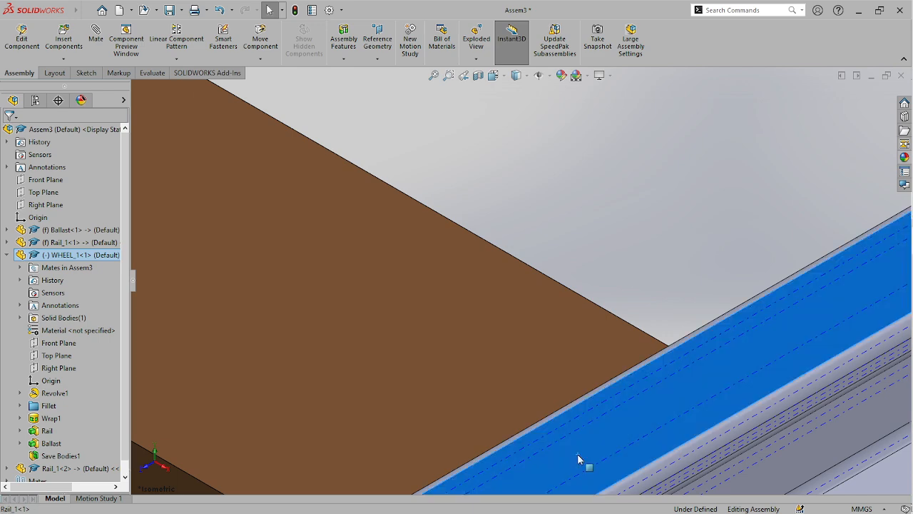
left_click(579, 459)
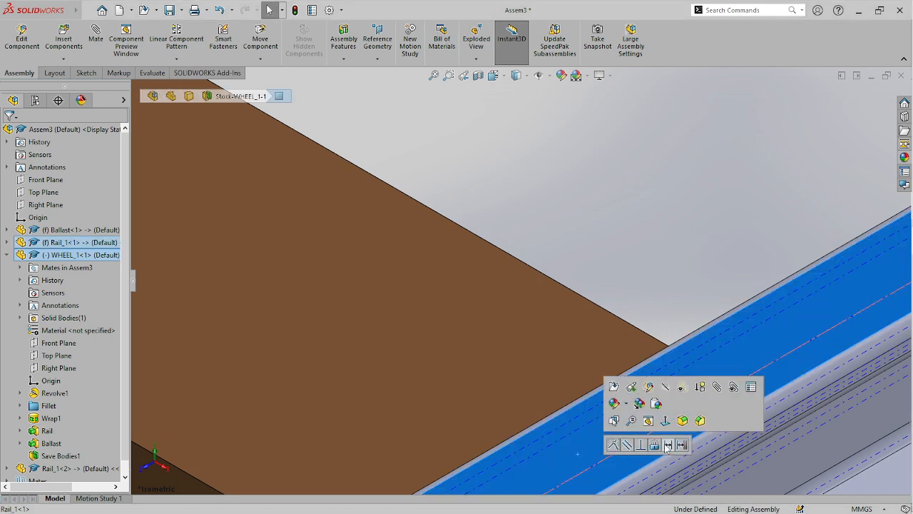
left_click(666, 445)
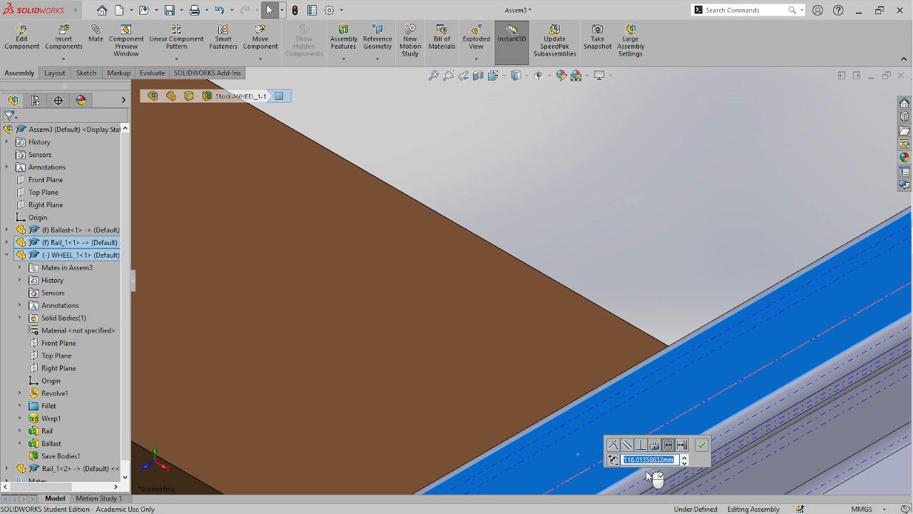
type("39.8")
key("Return")
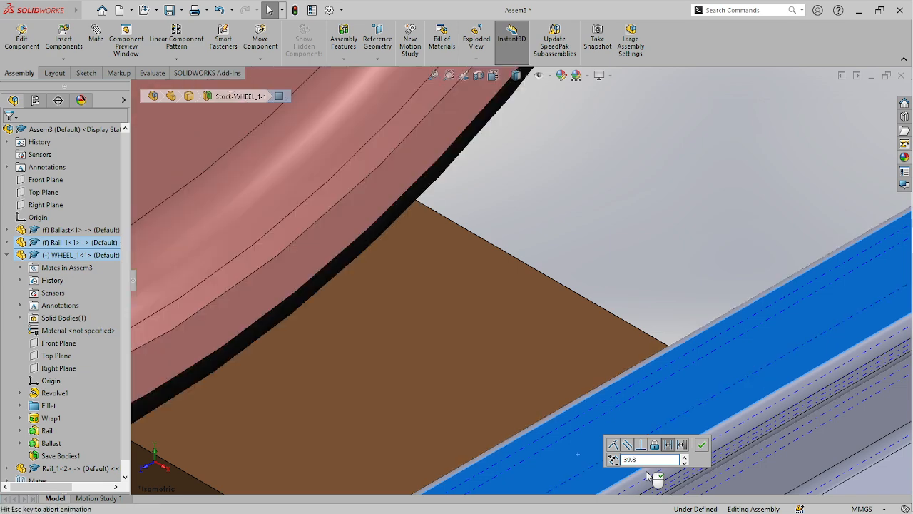
left_click(700, 446)
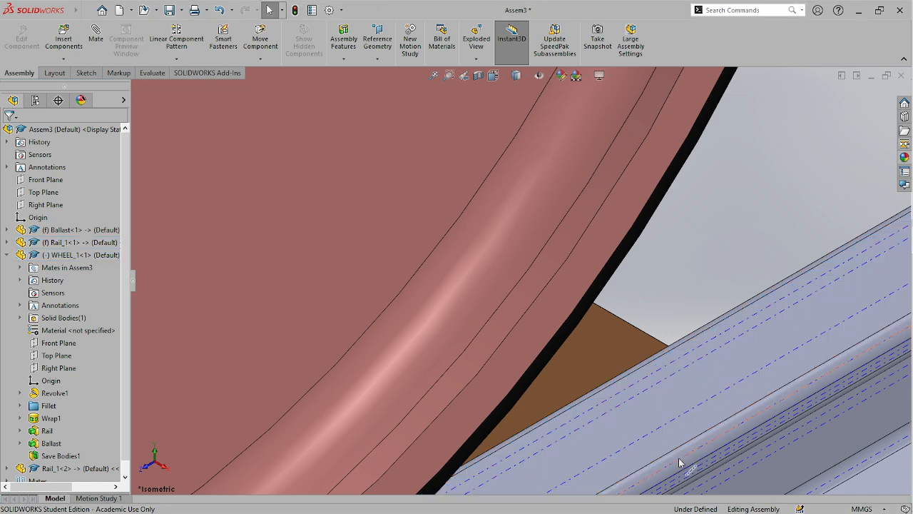
Step: Expand the assembly's History folder and turn off the display of temporary axes
scroll(618, 463, "up", 8)
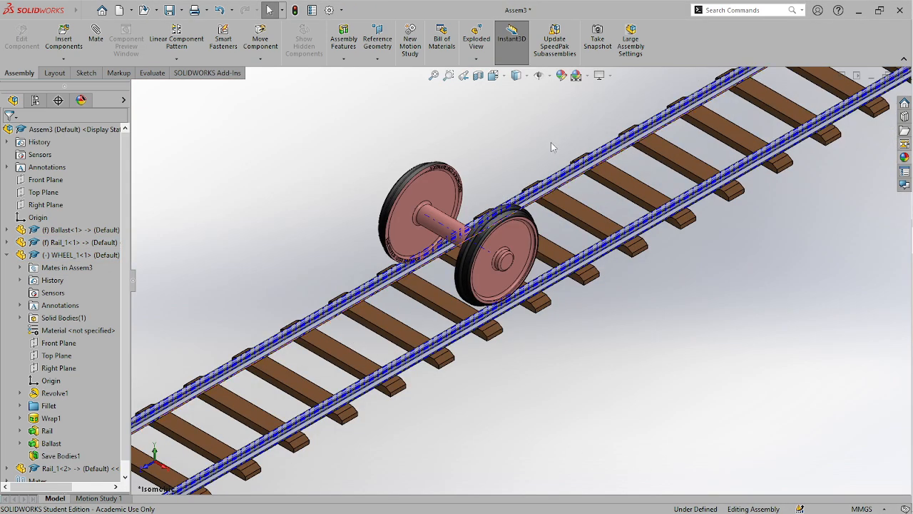
left_click(7, 143)
scroll(441, 312, "up", 6)
scroll(357, 335, "down", 4)
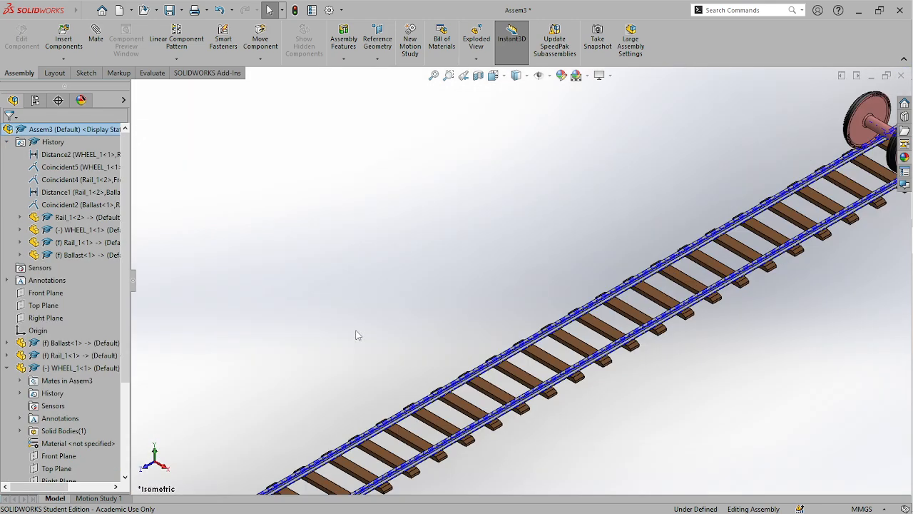
scroll(357, 335, "up", 5)
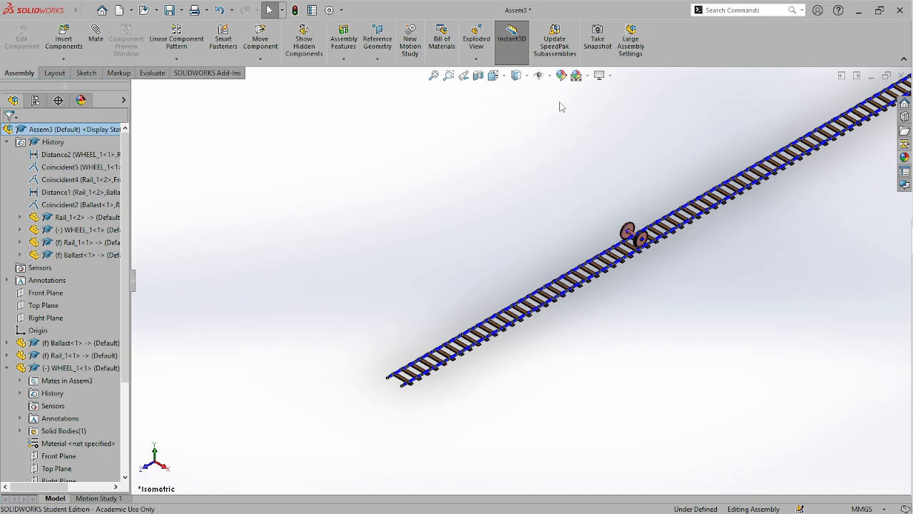
left_click(549, 74)
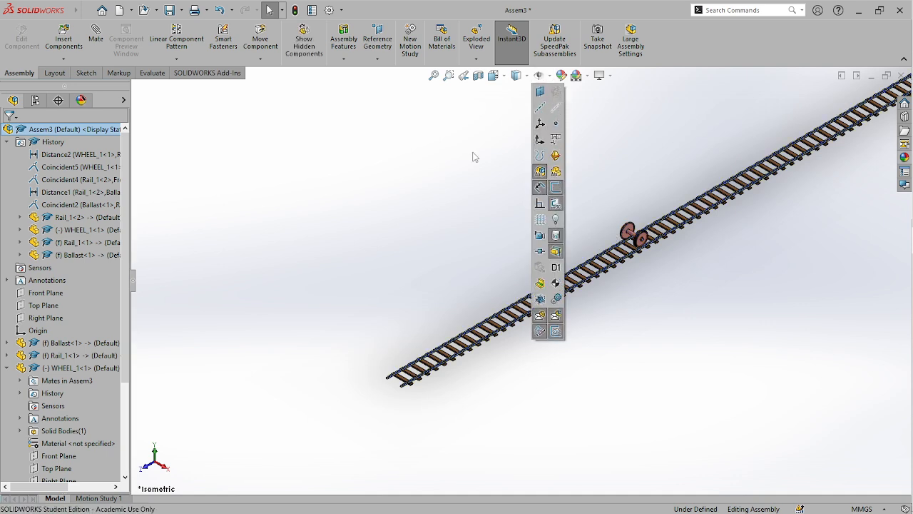
Step: Slide the mated wheelset along the rails towards the near end of the track and clear the selection
scroll(621, 239, "down", 5)
left_click(640, 240)
left_click_drag(641, 240, 305, 423)
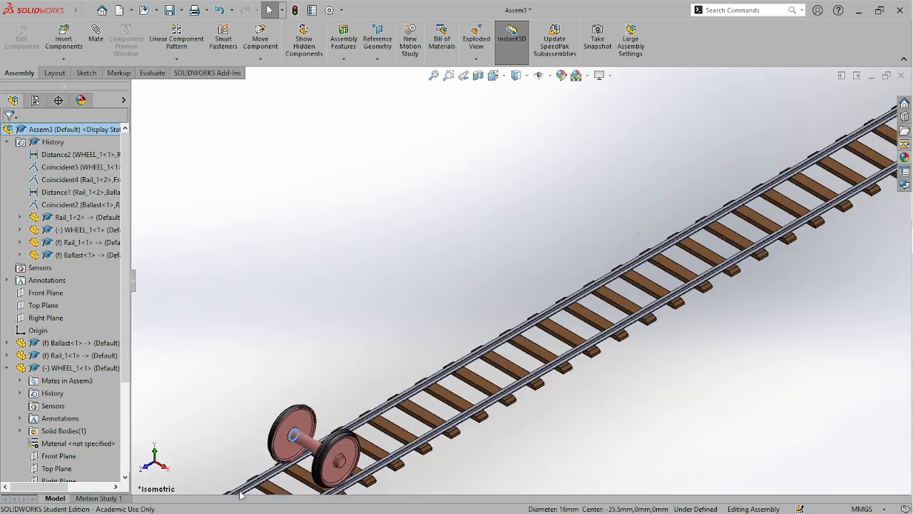
left_click(191, 326)
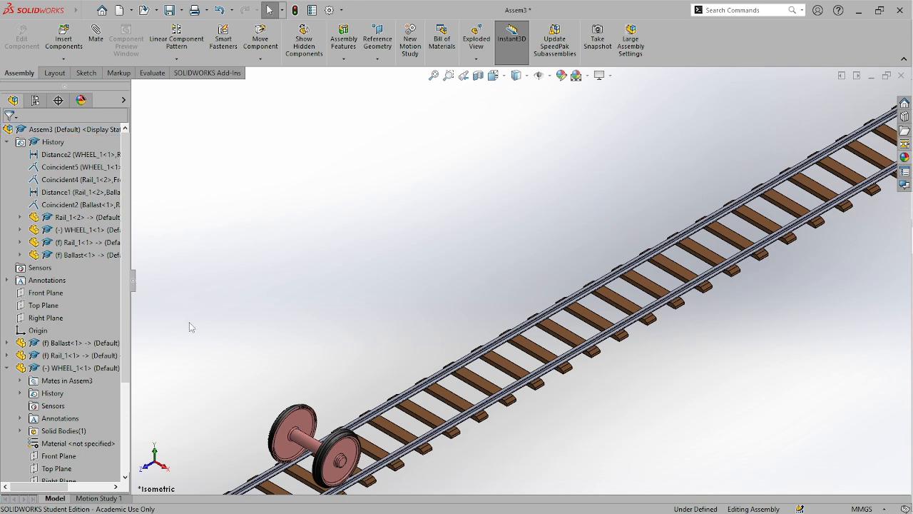
Step: Collapse the feature tree and move the wheelset along the rails to the near free end of the track
left_click(135, 283)
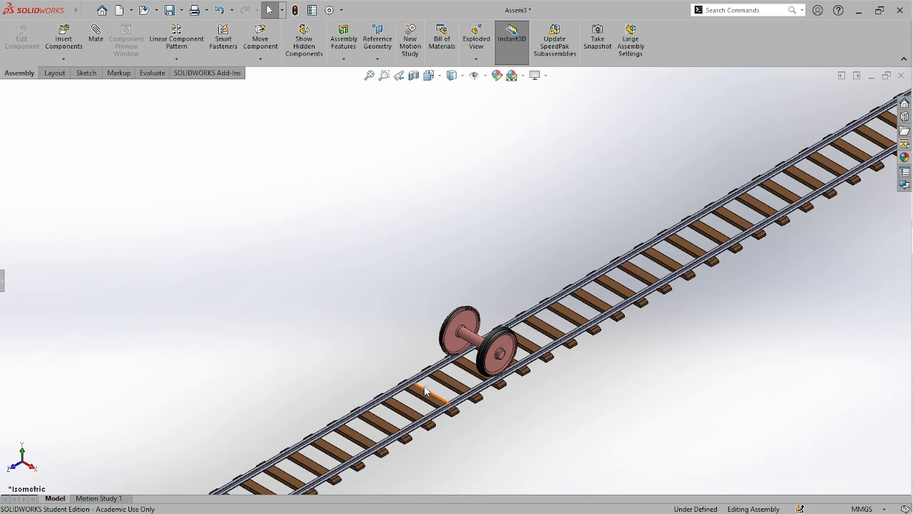
scroll(498, 350, "up", 5)
scroll(461, 328, "down", 8)
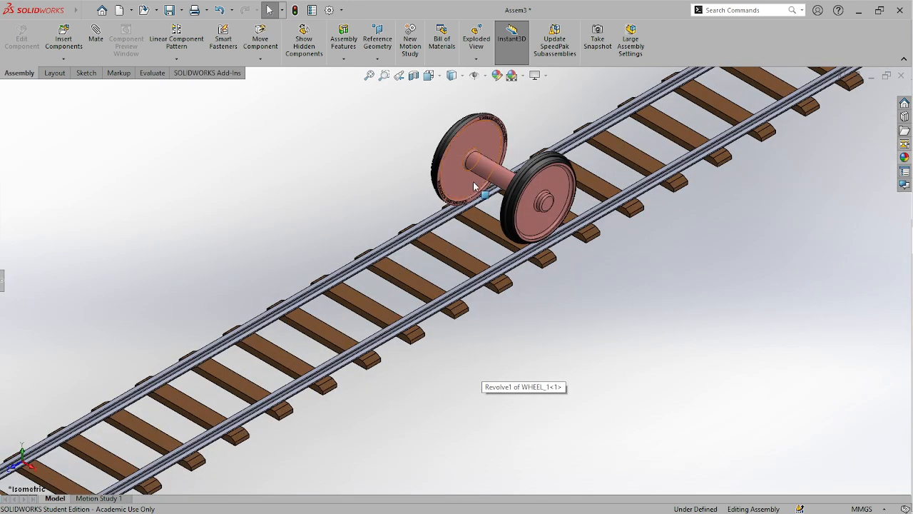
left_click_drag(475, 187, 143, 392)
key("f")
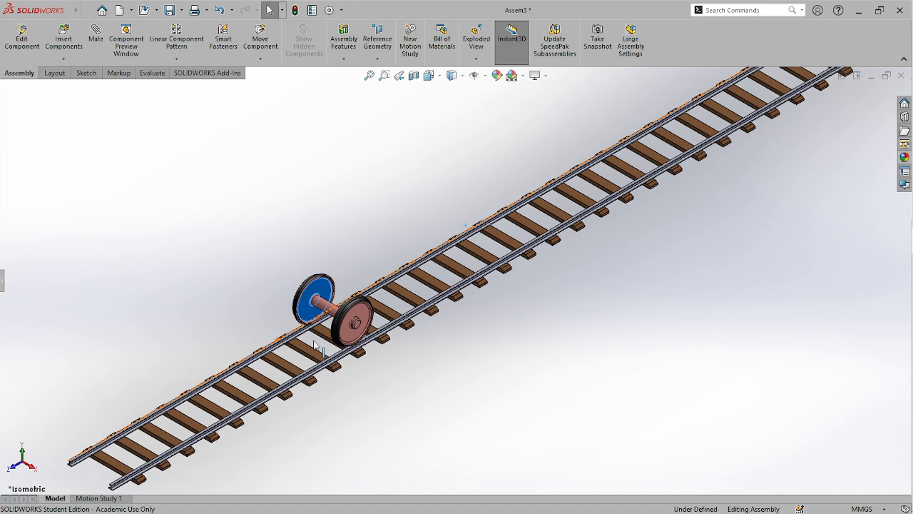
left_click_drag(315, 344, 62, 432)
left_click(379, 424)
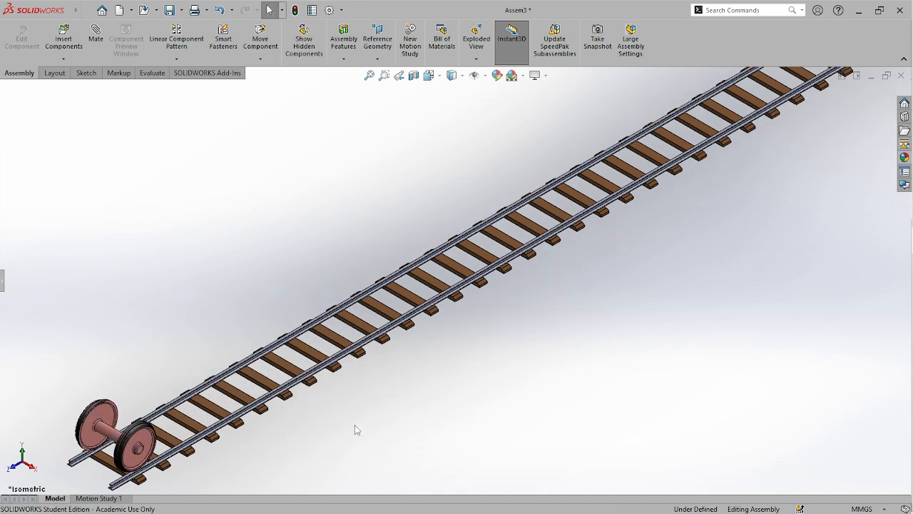
Step: Try to save an isometric view of the track and wheelset as a named view
scroll(335, 427, "up", 6)
mouse_move(423, 384)
middle_mouse_down()
mouse_move(392, 376)
mouse_move(407, 384)
middle_mouse_up()
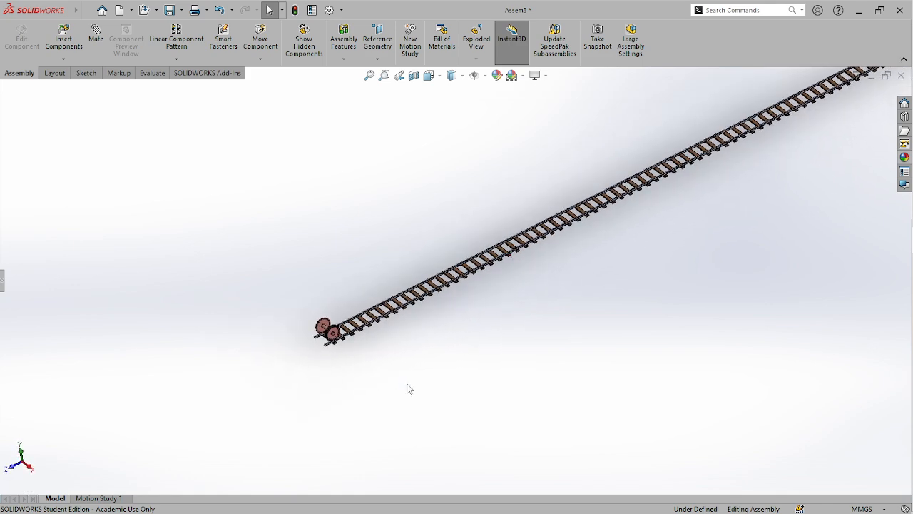
key("ctrl+7")
scroll(321, 399, "down", 3)
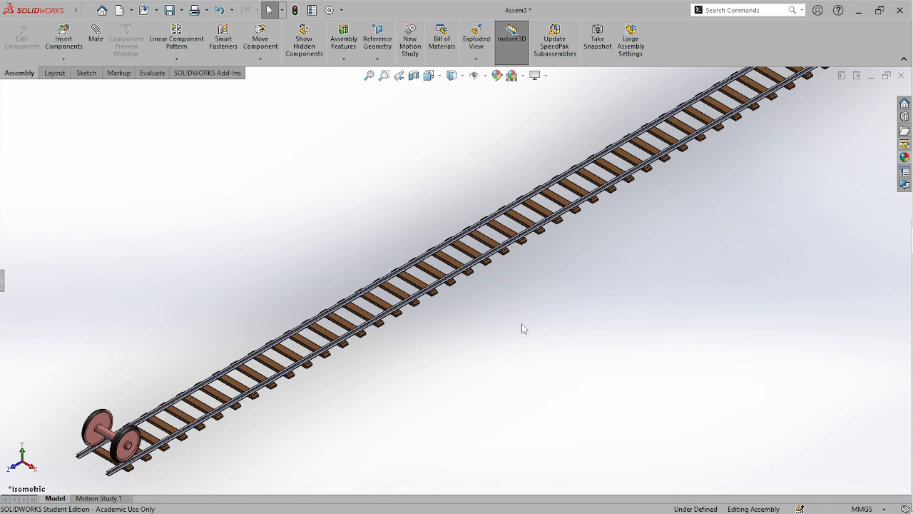
left_click(429, 75)
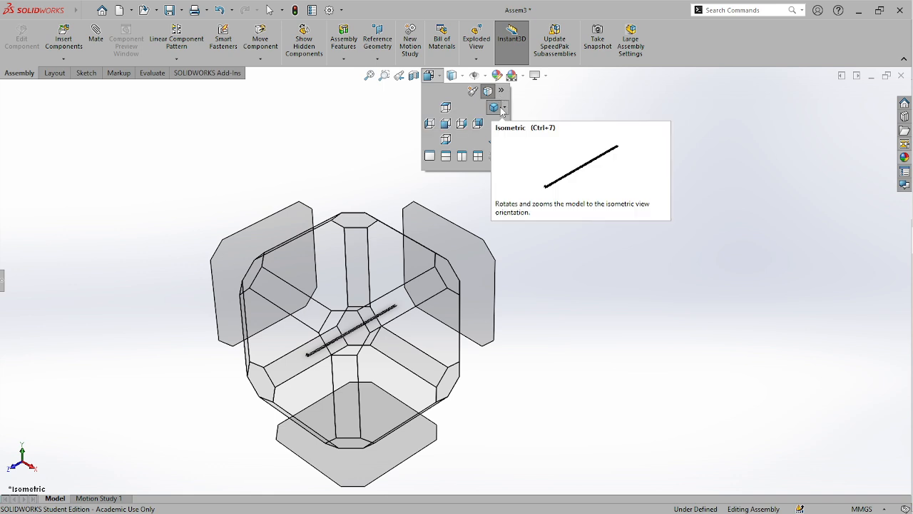
left_click(502, 91)
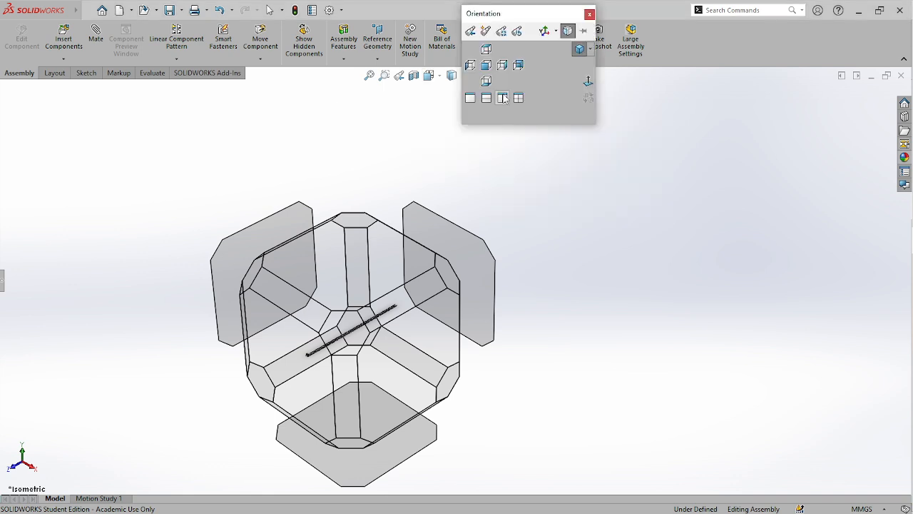
left_click(491, 36)
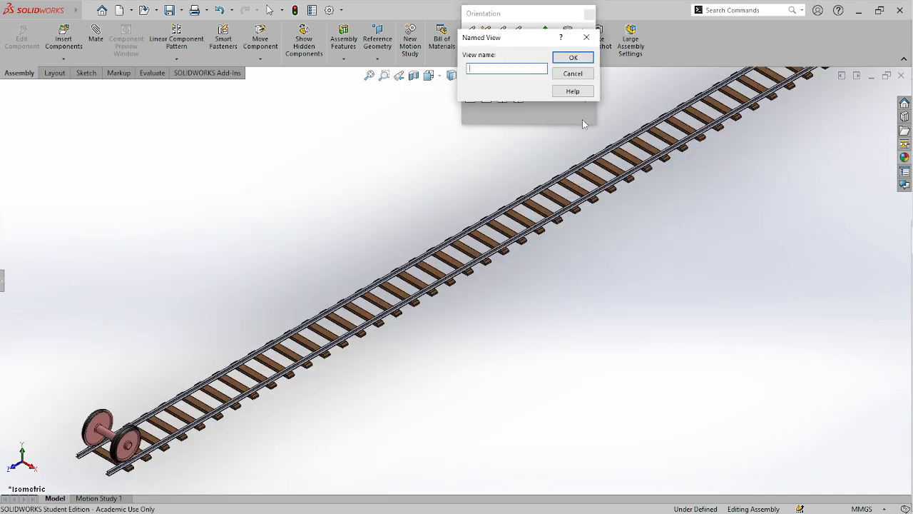
key("Escape")
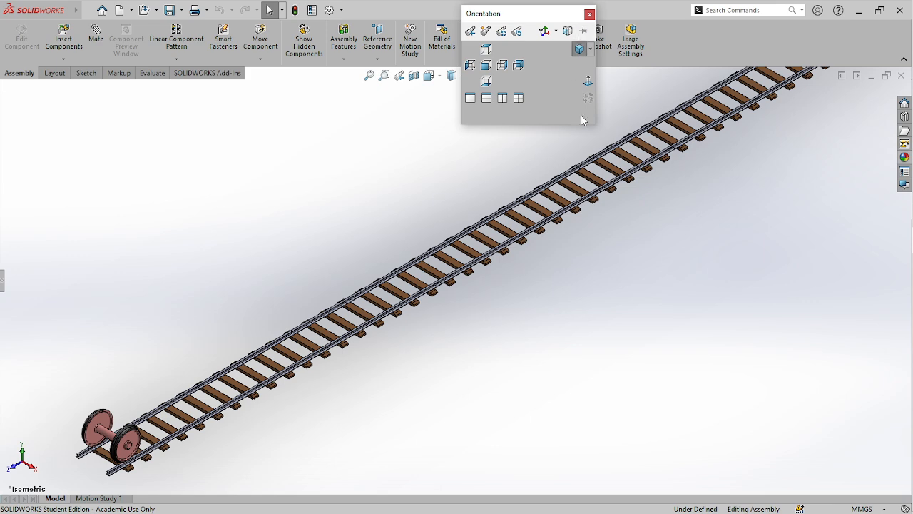
scroll(530, 151, "up", 5)
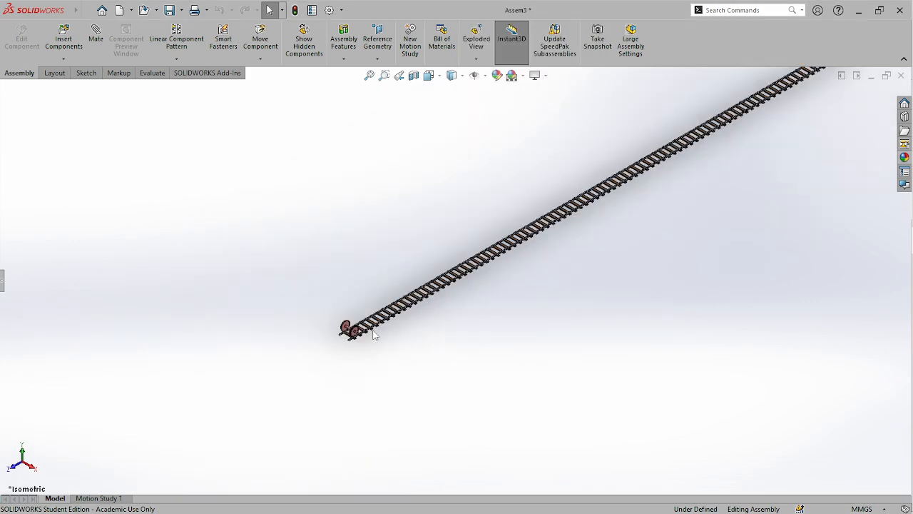
mouse_move(374, 335)
middle_mouse_down()
mouse_move(407, 311)
mouse_move(287, 353)
mouse_move(331, 320)
mouse_move(307, 328)
mouse_move(391, 292)
mouse_move(430, 316)
mouse_move(392, 308)
mouse_move(416, 343)
mouse_move(397, 347)
mouse_move(316, 310)
mouse_move(314, 350)
mouse_move(400, 359)
mouse_move(393, 302)
mouse_move(373, 294)
mouse_move(393, 306)
mouse_move(371, 323)
middle_mouse_up()
scroll(416, 344, "up", 6)
scroll(396, 344, "down", 4)
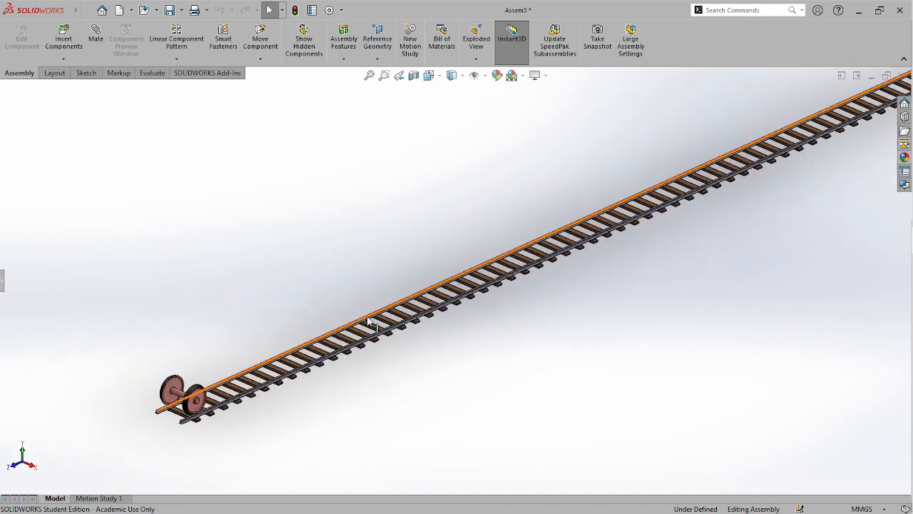
scroll(369, 322, "down", 4)
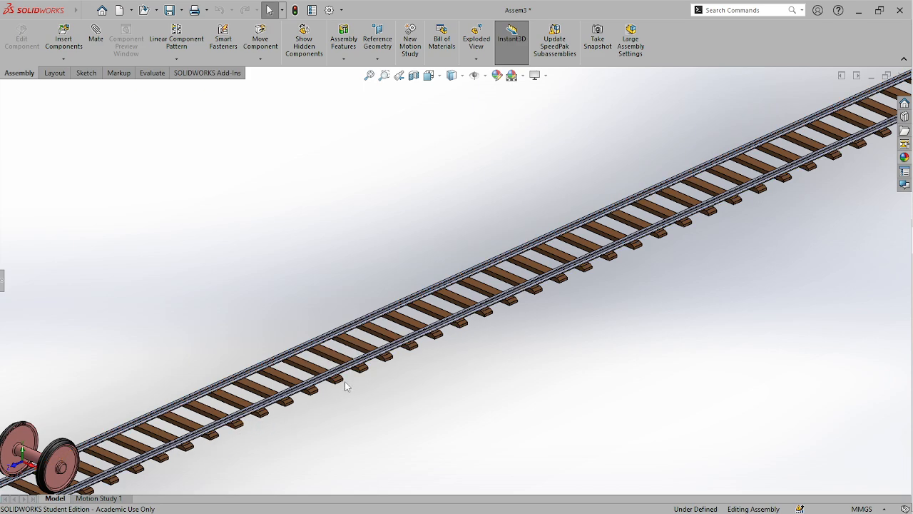
middle_click_drag(348, 385, 361, 372)
scroll(325, 367, "down", 3)
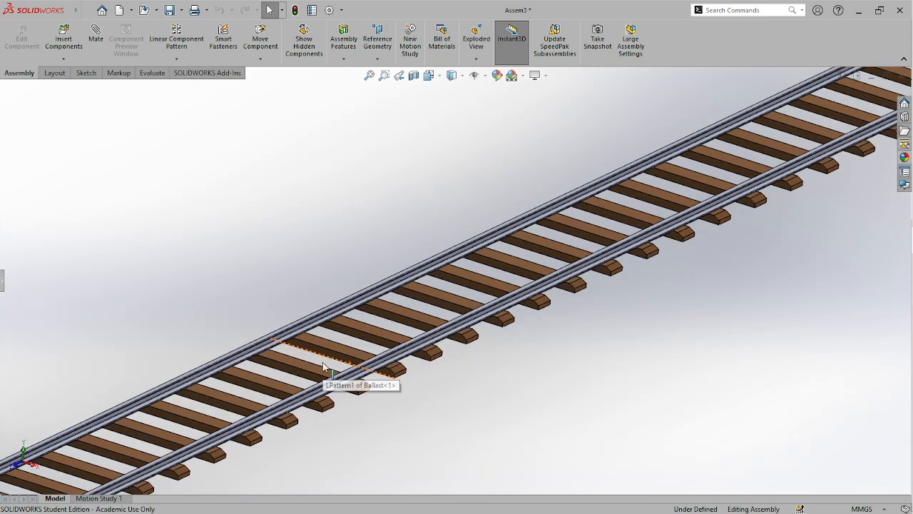
scroll(325, 367, "up", 3)
scroll(218, 360, "down", 3)
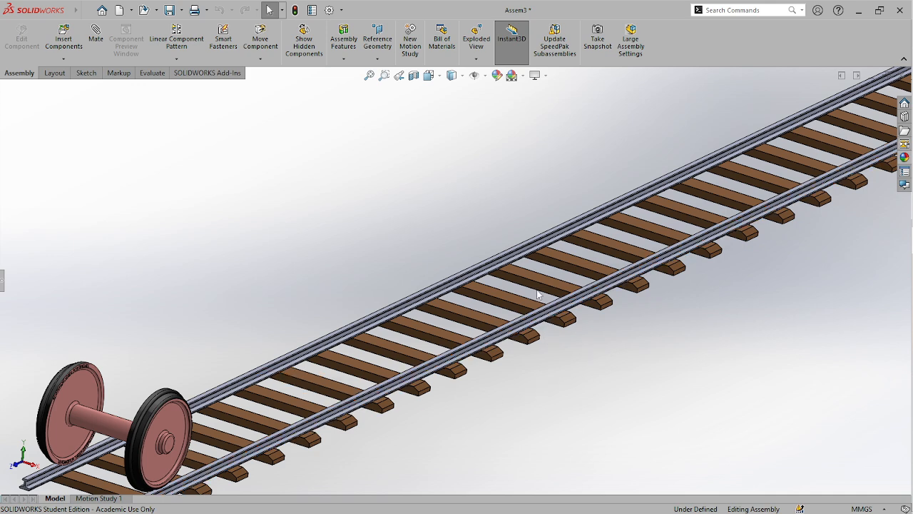
Step: Fit the whole assembly in view, and zoom in on the track's near end so the wheelset and the rails ahead fill the view
left_click(369, 75)
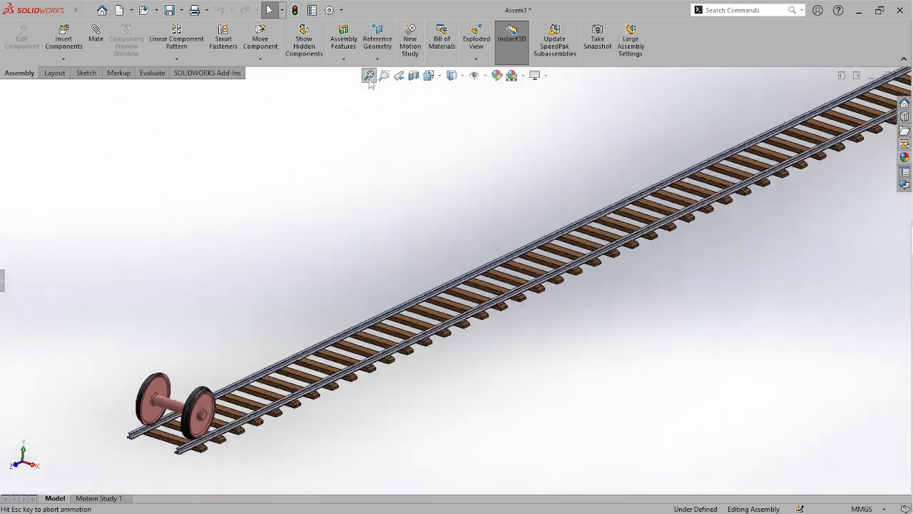
left_click(384, 75)
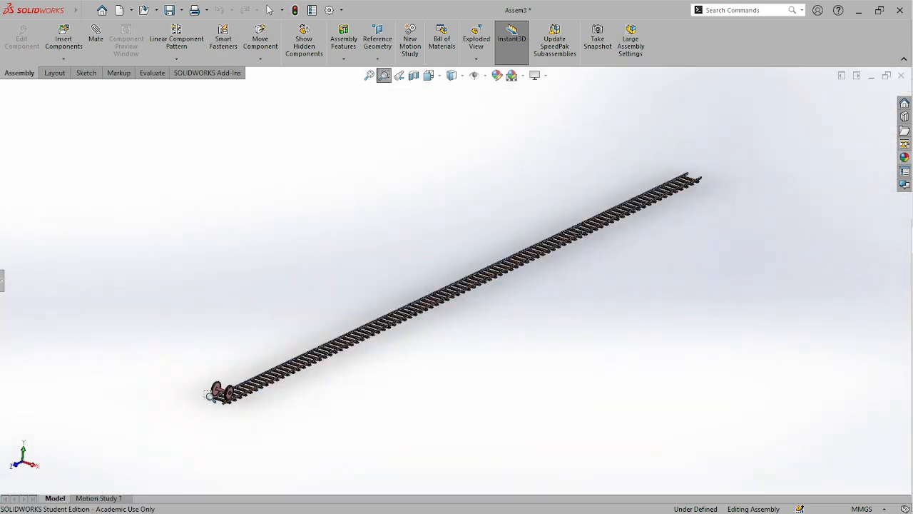
left_click_drag(223, 411, 413, 277)
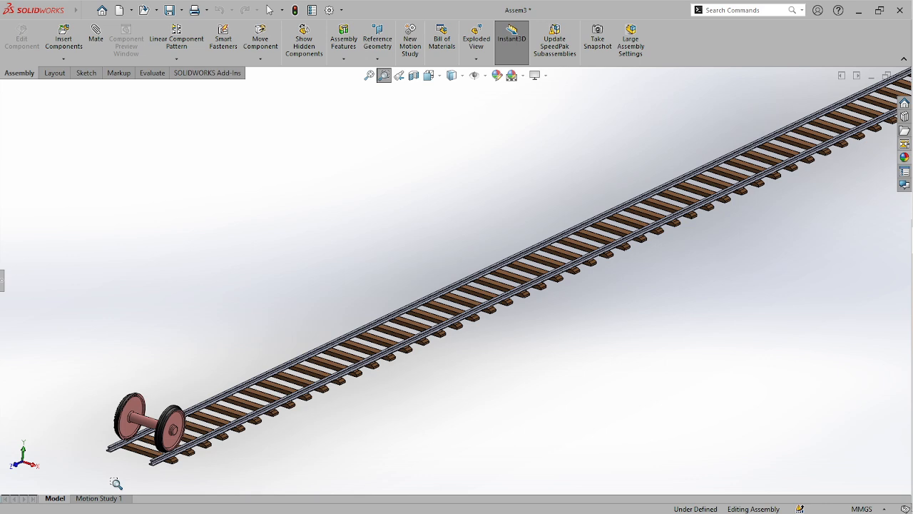
left_click_drag(117, 483, 578, 214)
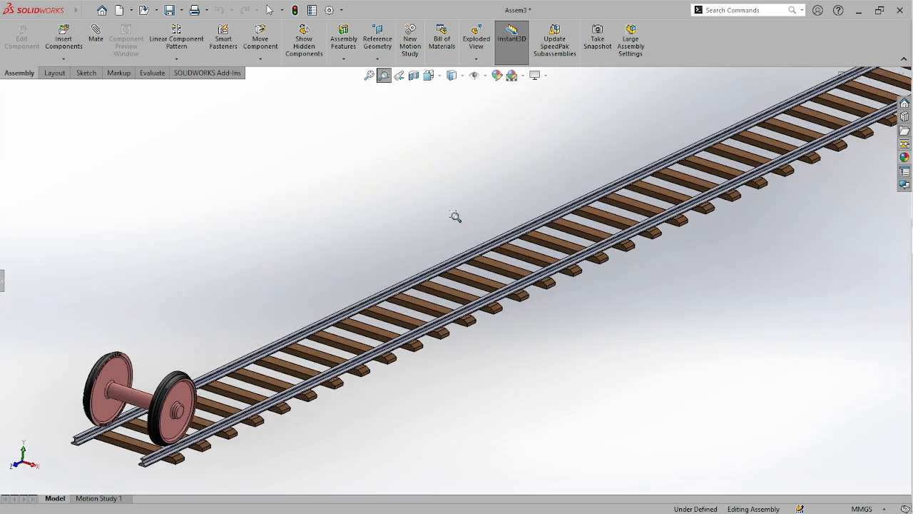
scroll(457, 216, "down", 3)
scroll(456, 216, "up", 4)
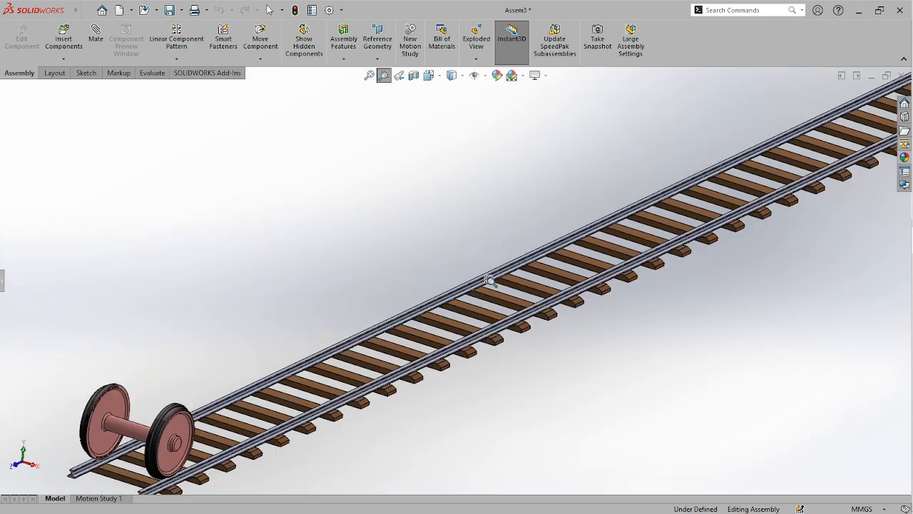
left_click(390, 80)
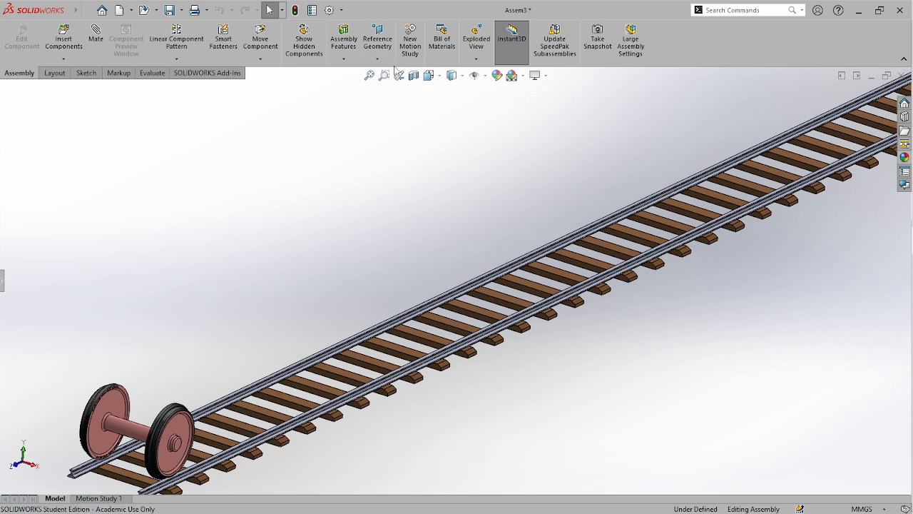
Step: Save the current view orientation as a named view called animation_view
left_click(438, 76)
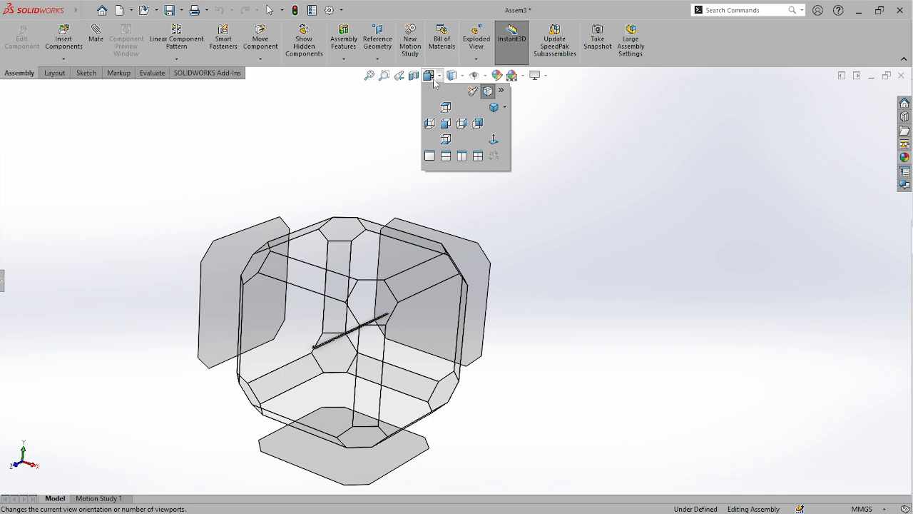
left_click(501, 90)
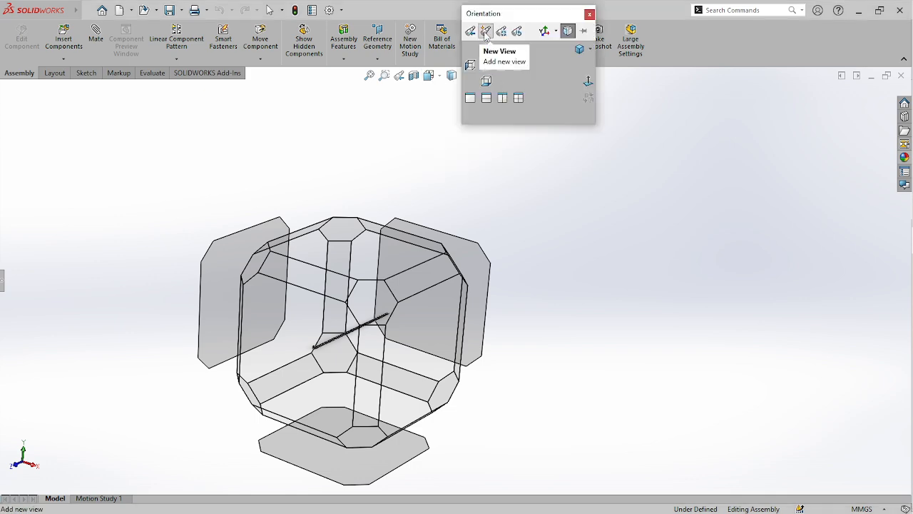
left_click(485, 33)
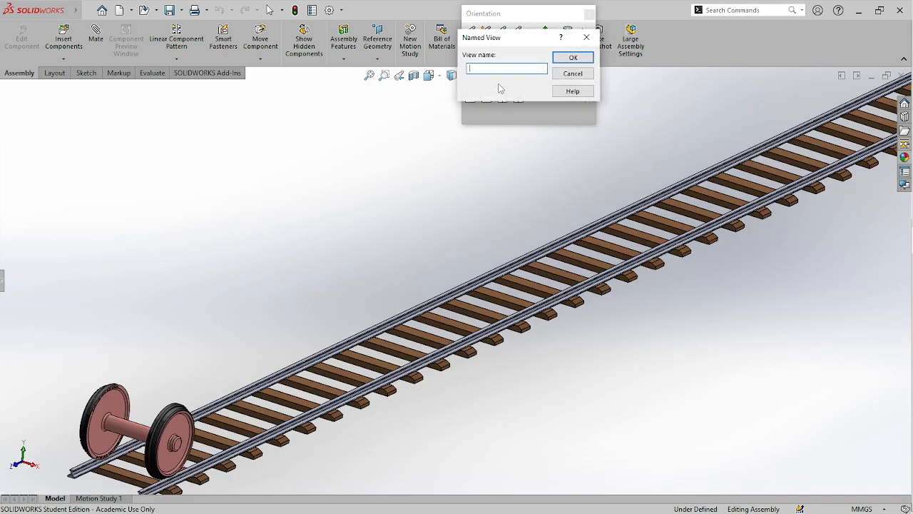
type("animation_view")
left_click(589, 58)
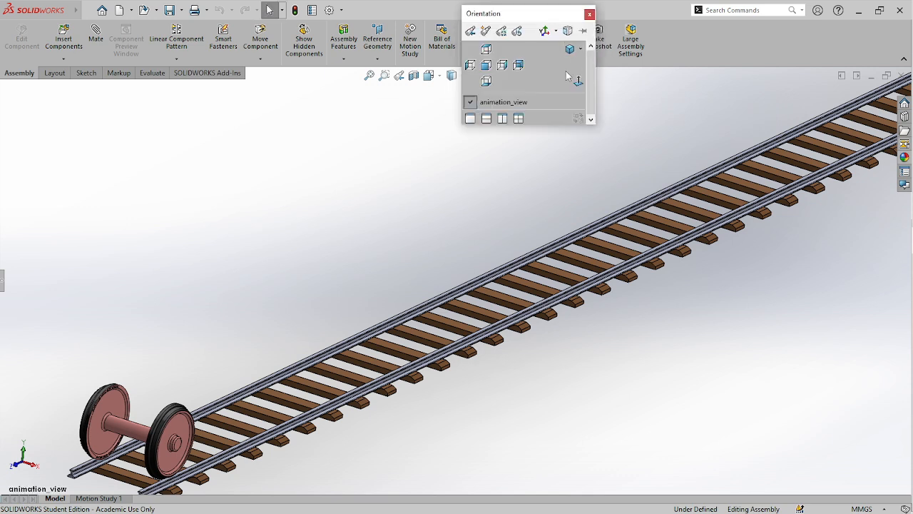
left_click(589, 14)
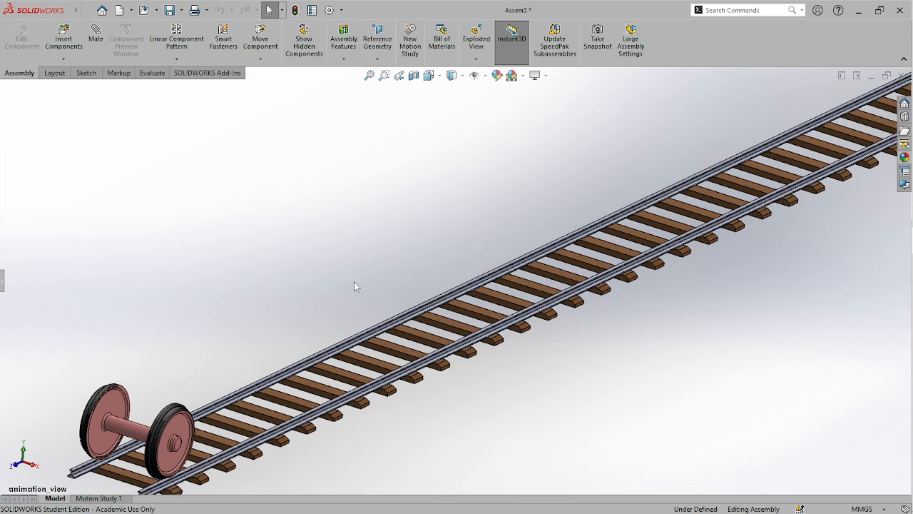
Step: Rebuild the assembly and save it as Actual_rail_animation in the Tutorial folder
key("ctrl+s")
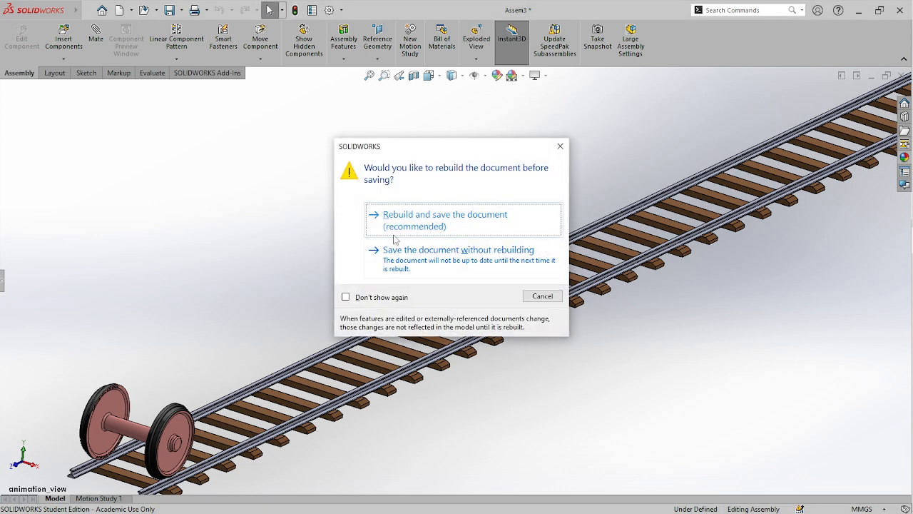
left_click(416, 222)
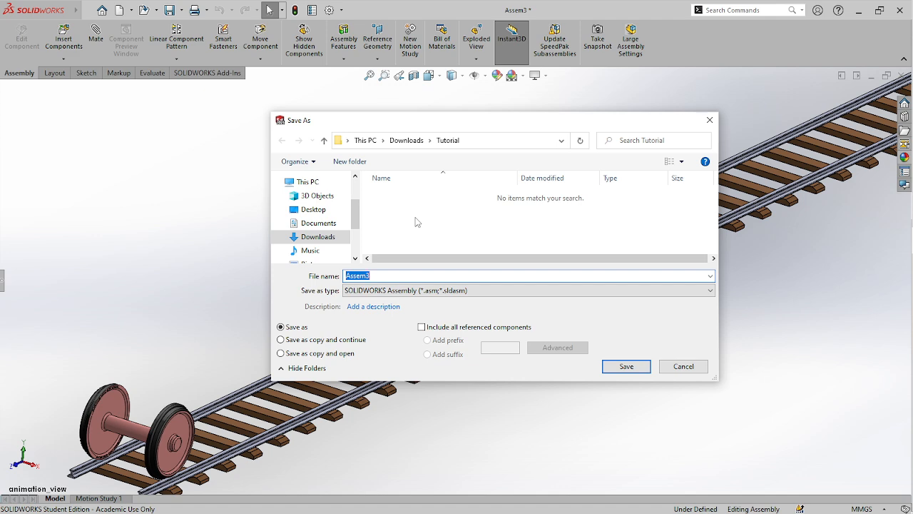
type("Actual_rail_animation")
left_click(626, 367)
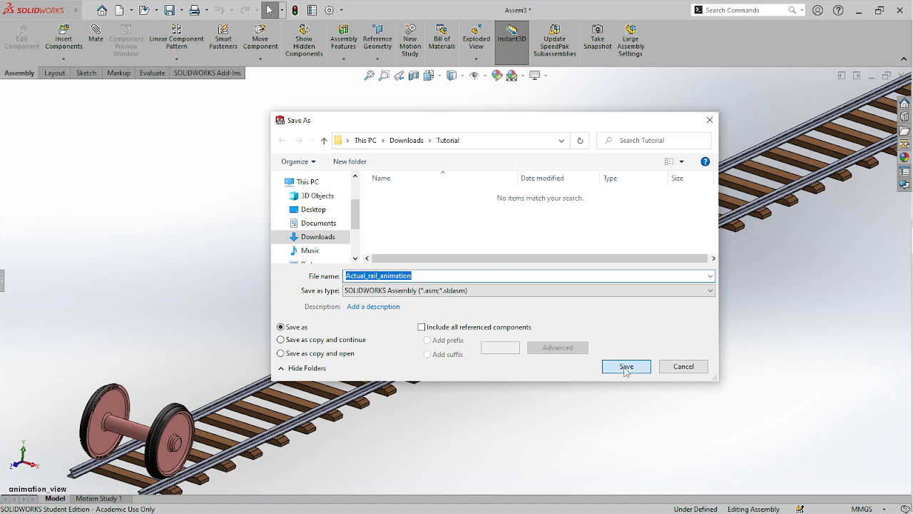